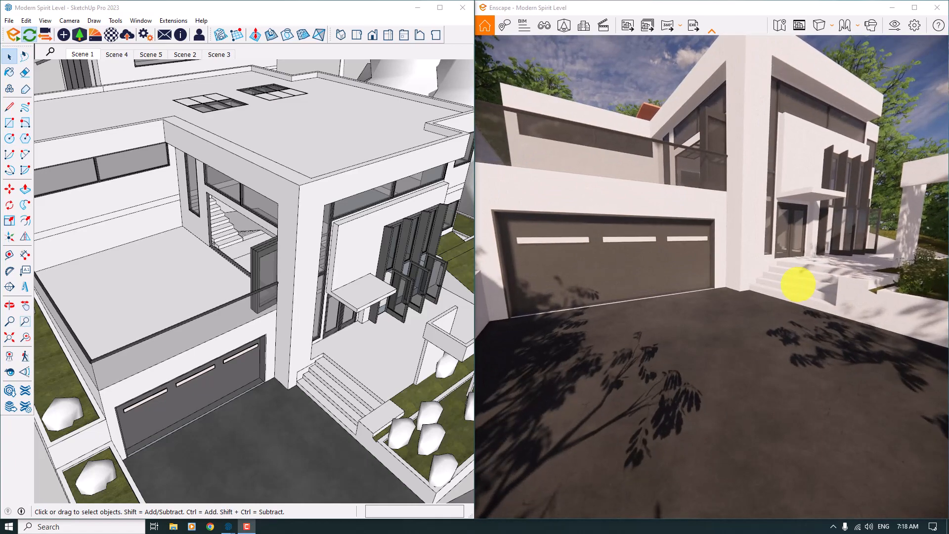
Examine the house's front facade, garage and driveway from several distances and heights in the Enscape render.
{"action": "key", "text": "e"}
{"action": "key", "text": "s"}
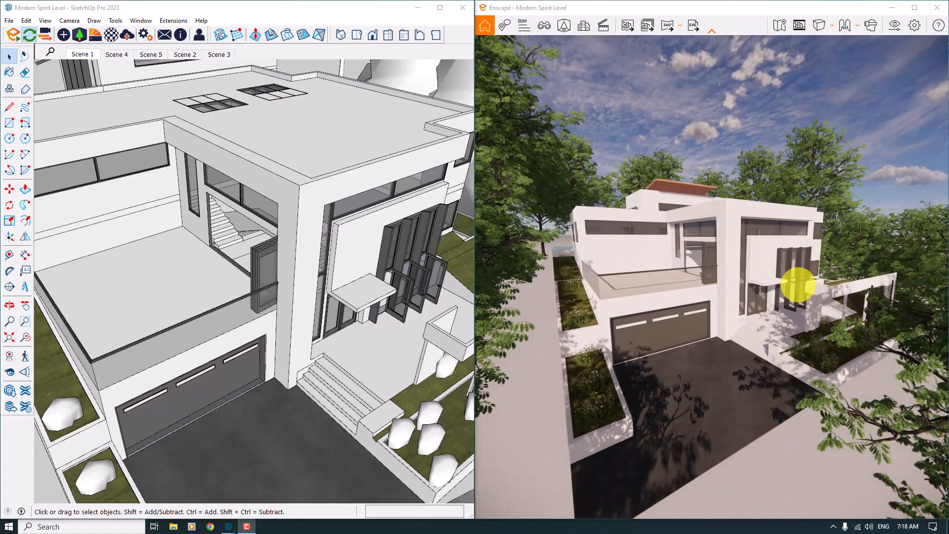
{"action": "left_click_drag", "start_coordinate": [772, 285], "coordinate": [736, 280]}
{"action": "key", "text": "w"}
{"action": "key", "text": "e"}
{"action": "key", "text": "s"}
{"action": "key", "text": "w"}
{"action": "key", "text": "d"}
{"action": "key", "text": "a"}
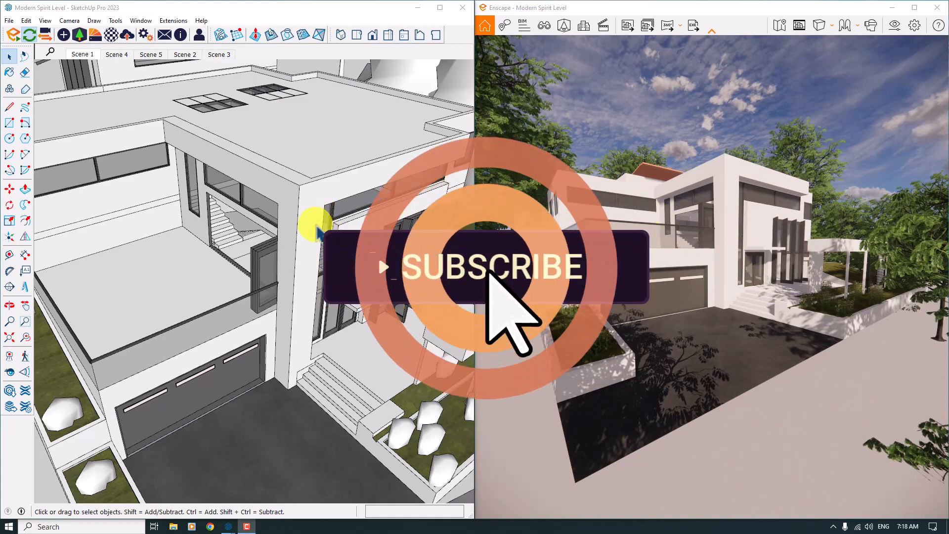
Inspect the SketchUp model of the house and its surrounding trees from above and from the driveway side.
{"action": "scroll", "coordinate": [315, 228], "scroll_direction": "down", "scroll_amount": 2}
{"action": "middle_click_drag", "start_coordinate": [297, 239], "coordinate": [239, 330]}
{"action": "scroll", "coordinate": [271, 257], "scroll_direction": "down", "scroll_amount": 8}
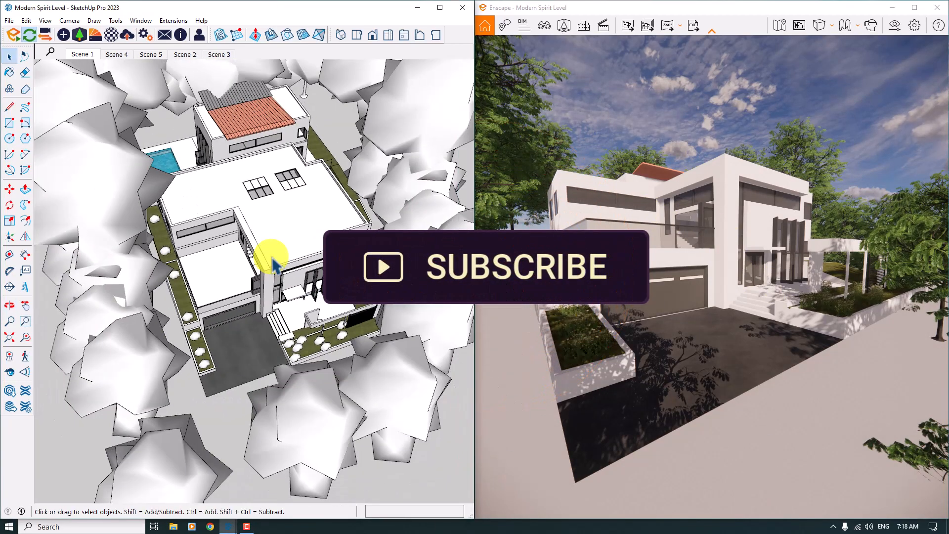
{"action": "mouse_move", "coordinate": [271, 257]}
{"action": "middle_mouse_down"}
{"action": "mouse_move", "coordinate": [279, 260]}
{"action": "mouse_move", "coordinate": [197, 258]}
{"action": "mouse_move", "coordinate": [469, 97]}
{"action": "mouse_move", "coordinate": [153, 81]}
{"action": "mouse_move", "coordinate": [247, 222]}
{"action": "mouse_move", "coordinate": [257, 271]}
{"action": "mouse_move", "coordinate": [202, 307]}
{"action": "middle_mouse_up"}
{"action": "scroll", "coordinate": [276, 247], "scroll_direction": "up", "scroll_amount": 8}
{"action": "scroll", "coordinate": [158, 424], "scroll_direction": "up", "scroll_amount": 5}
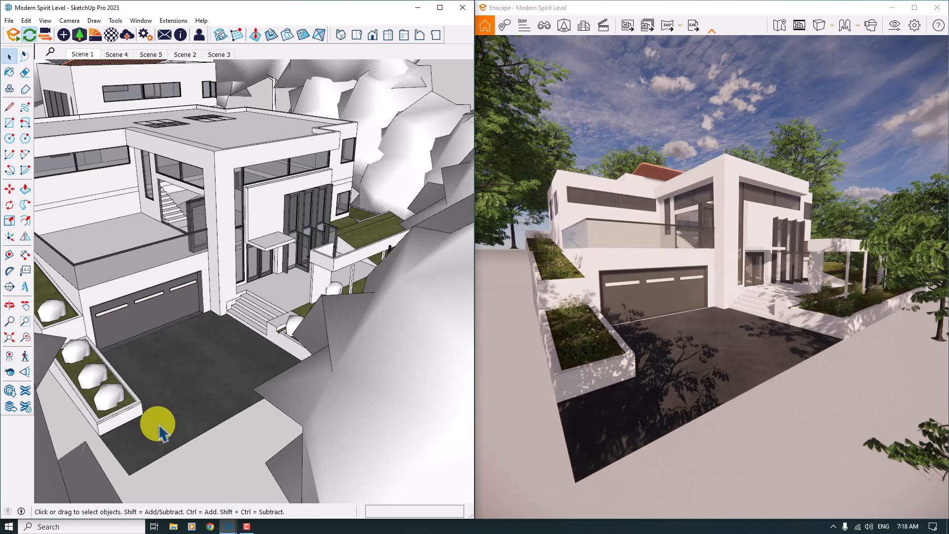
Maximize the Enscape window and pull the camera back from the house into the surrounding trees.
{"action": "left_click", "coordinate": [914, 8]}
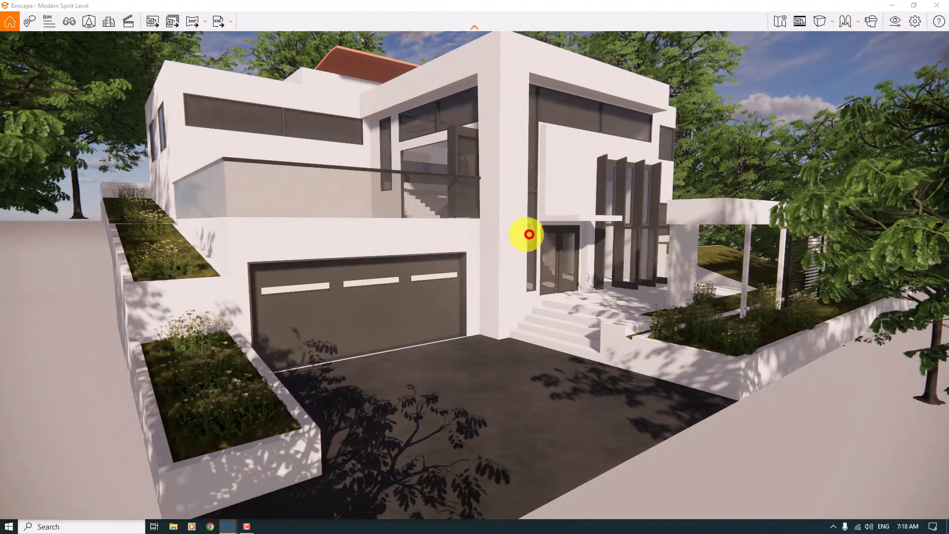
{"action": "left_click_drag", "start_coordinate": [529, 234], "coordinate": [529, 233]}
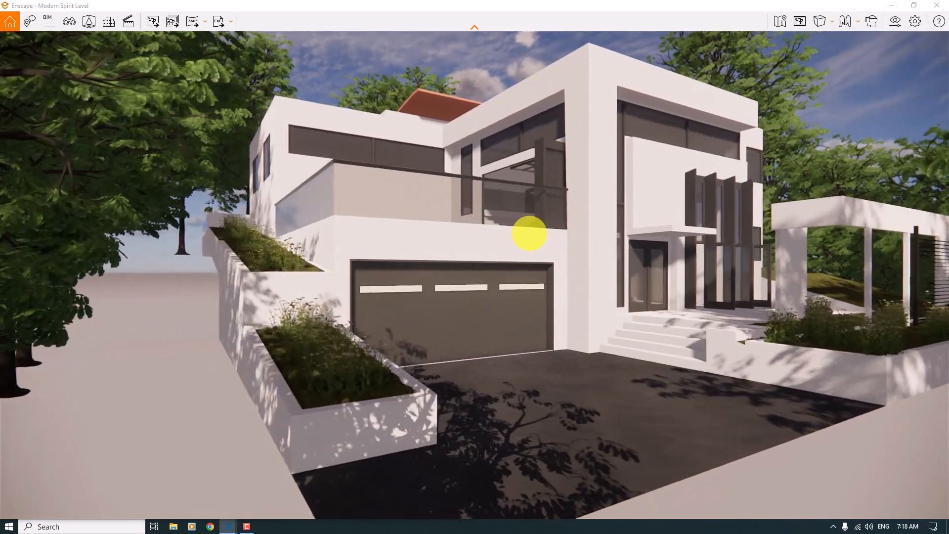
{"action": "key", "text": "s"}
{"action": "key", "text": "d"}
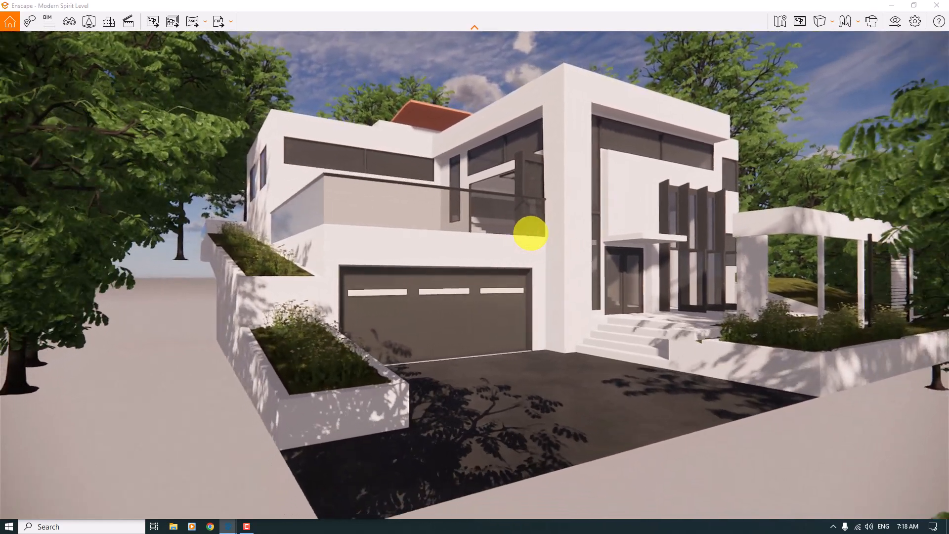
{"action": "key", "text": "s"}
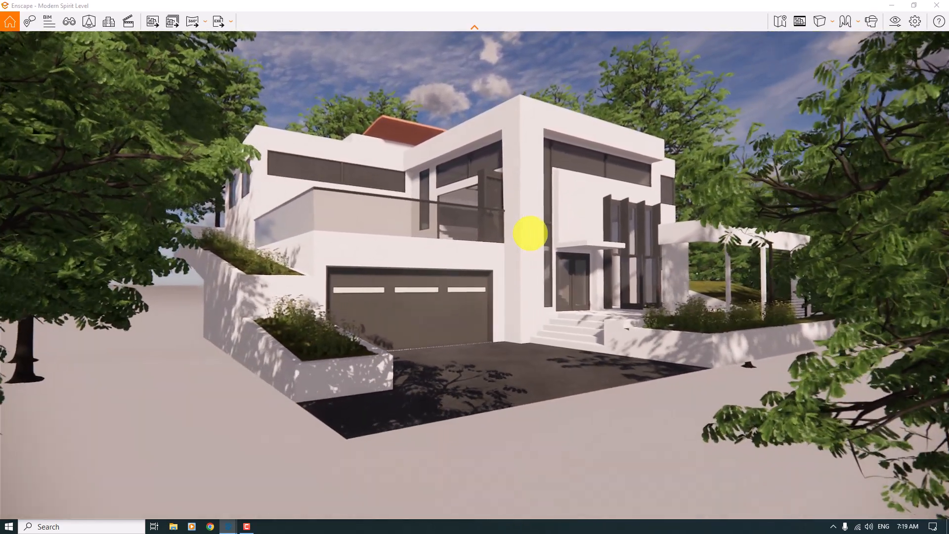
{"action": "key", "text": "s"}
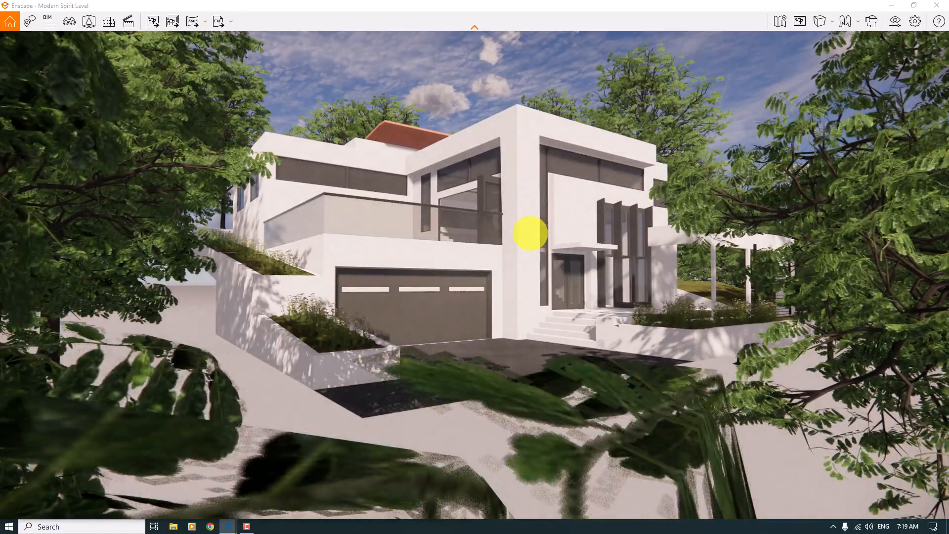
{"action": "key", "text": "s"}
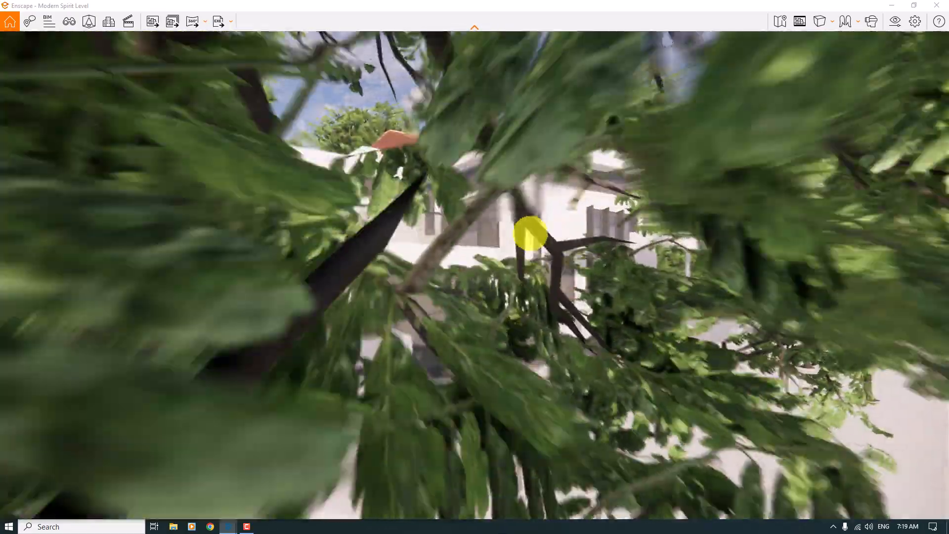
{"action": "key", "text": "s"}
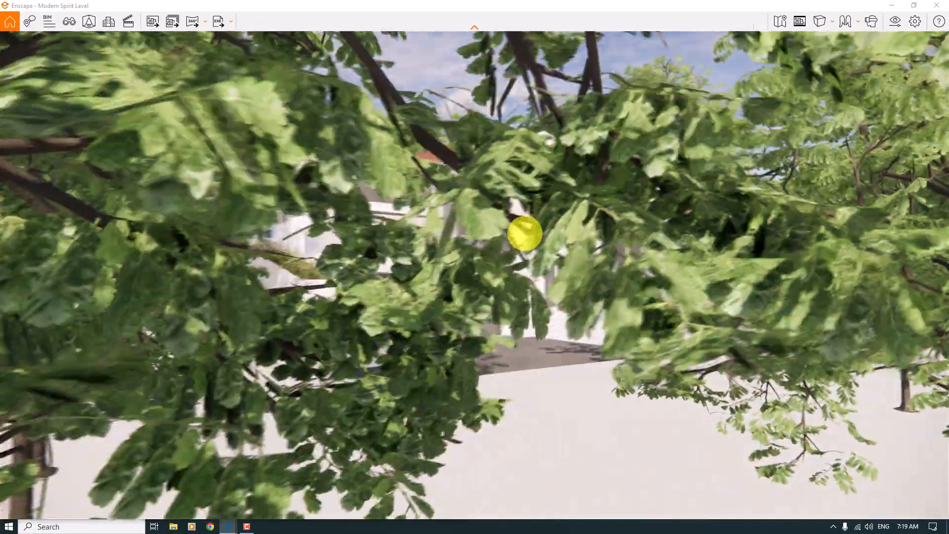
Frame the garage and entrance corner of the house between the foreground trees.
{"action": "key", "text": "w"}
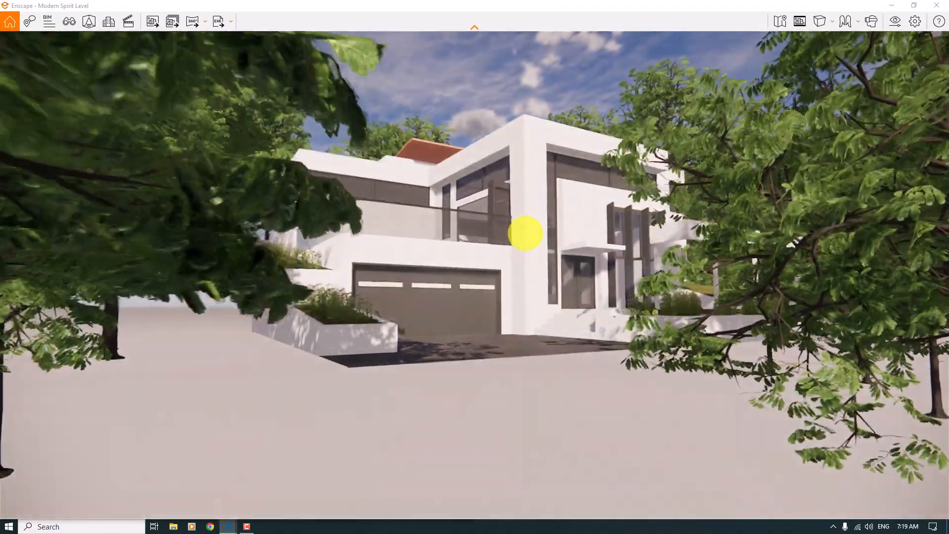
{"action": "key", "text": "w"}
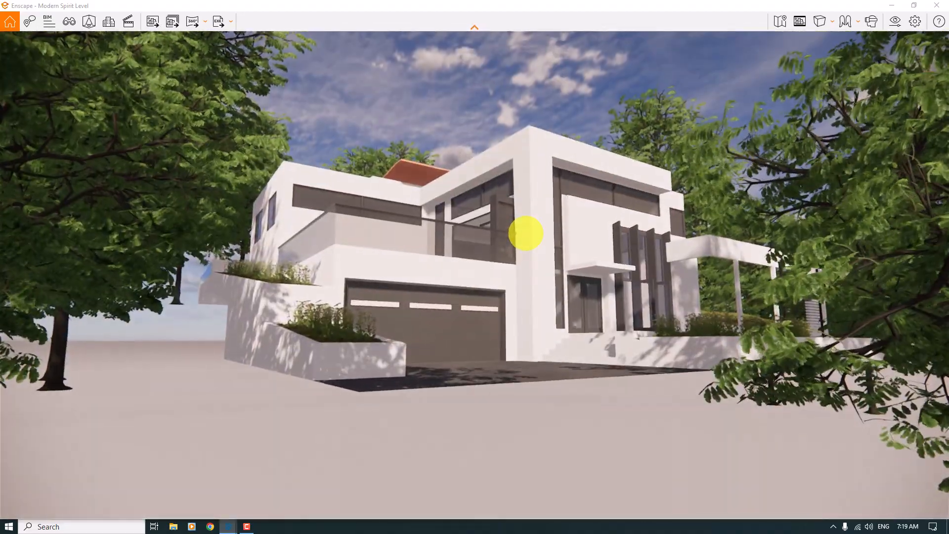
{"action": "key", "text": "s"}
{"action": "key", "text": "w"}
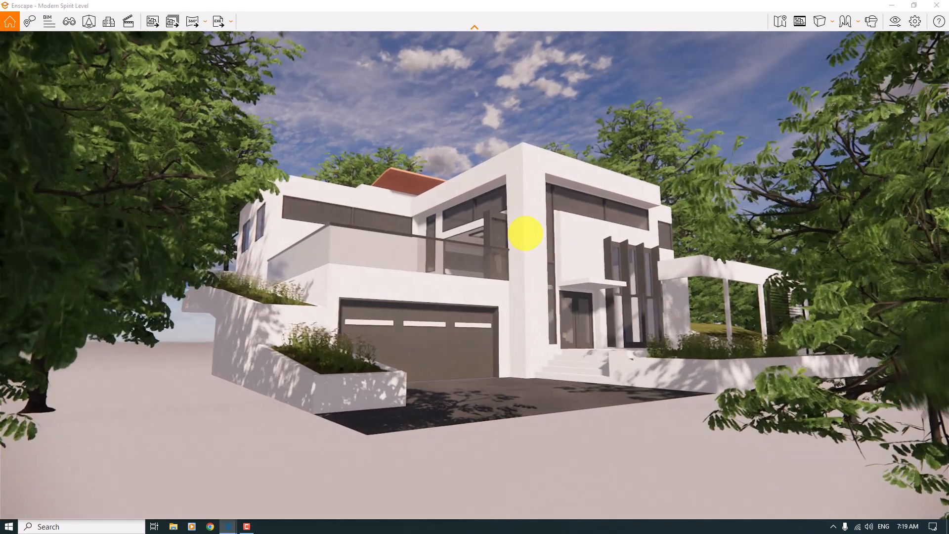
{"action": "key", "text": "d"}
{"action": "key", "text": "a"}
{"action": "key", "text": "d"}
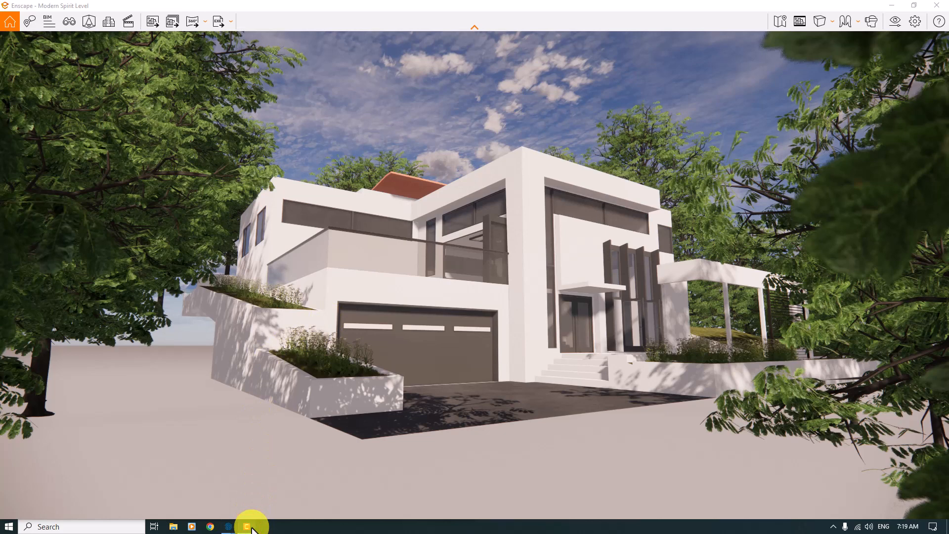
Turn on the safe frame and move the camera farther back from the house.
{"action": "left_click", "coordinate": [799, 23]}
{"action": "left_click_drag", "start_coordinate": [429, 203], "coordinate": [469, 240]}
{"action": "scroll", "coordinate": [468, 241], "scroll_direction": "up", "scroll_amount": 3}
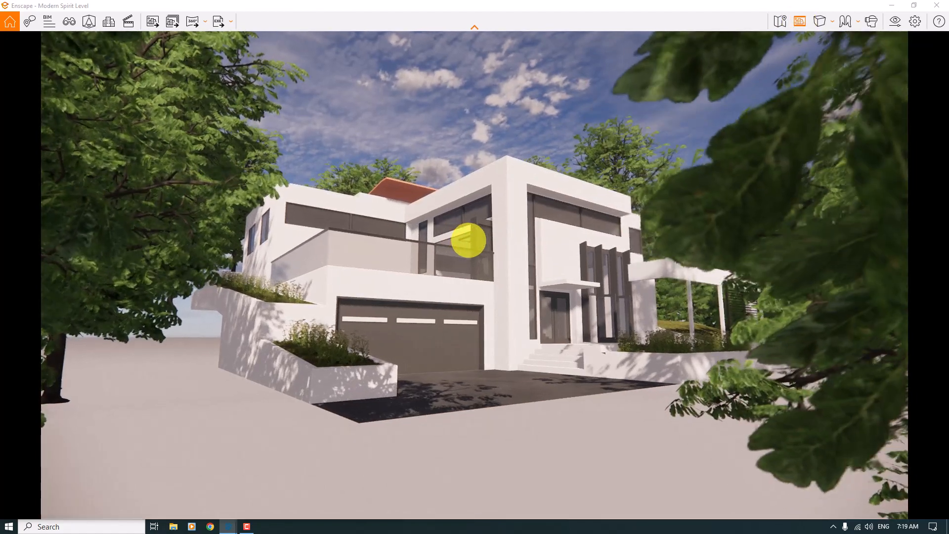
{"action": "scroll", "coordinate": [468, 241], "scroll_direction": "down", "scroll_amount": 2}
{"action": "scroll", "coordinate": [469, 240], "scroll_direction": "down", "scroll_amount": 3}
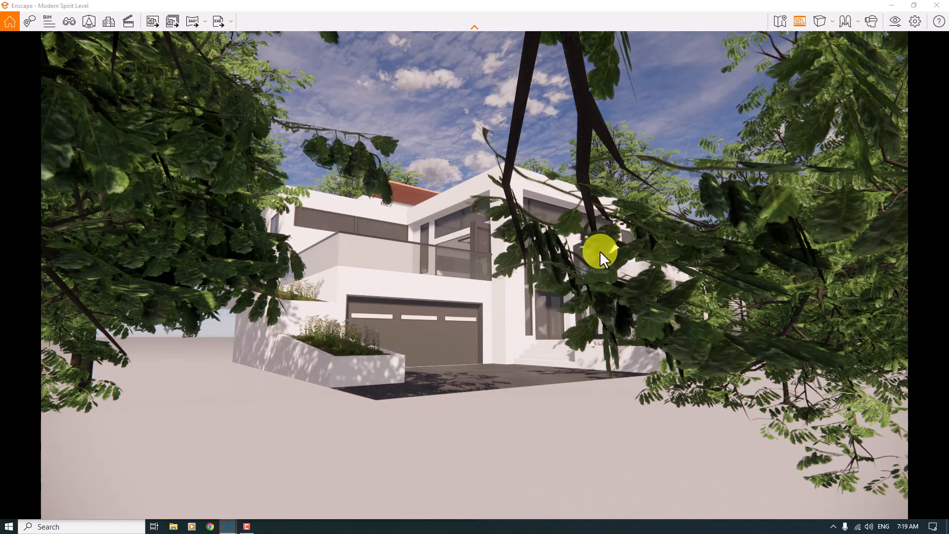
Set the sky's horizon source to White Cubes in the visual settings.
{"action": "left_click", "coordinate": [890, 24]}
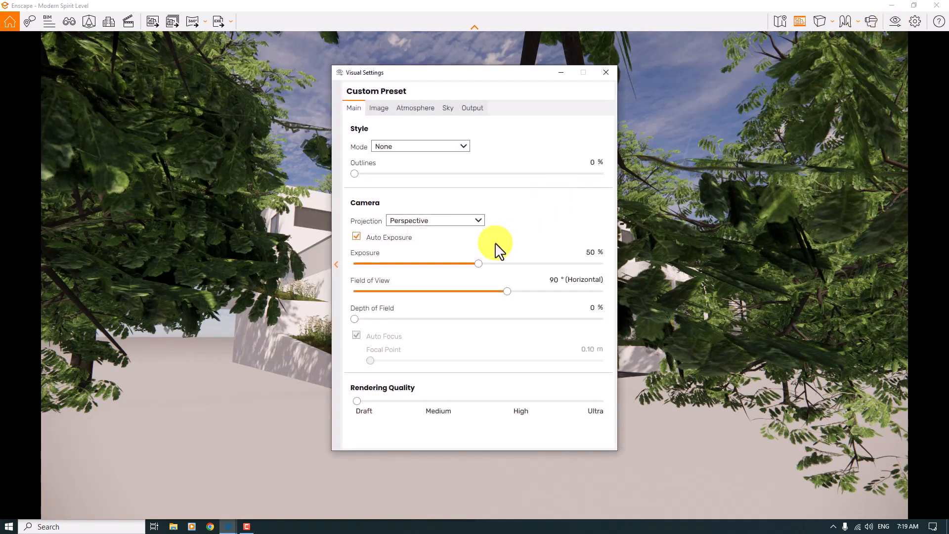
{"action": "left_click", "coordinate": [446, 108]}
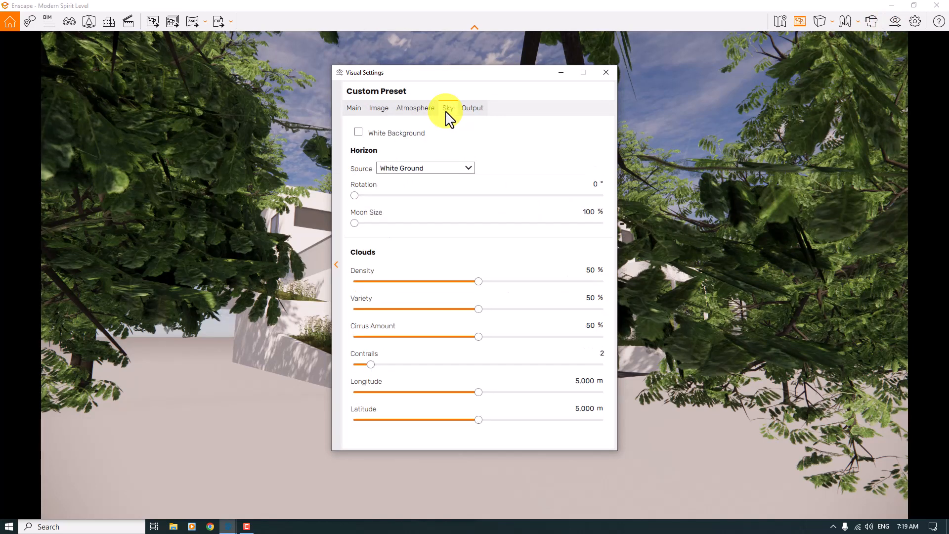
{"action": "left_click", "coordinate": [424, 171]}
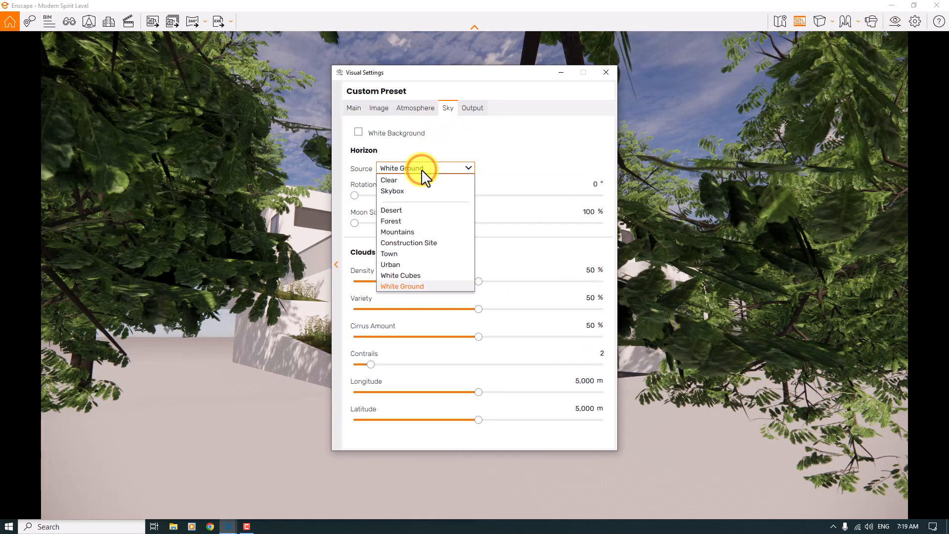
{"action": "left_click", "coordinate": [410, 276]}
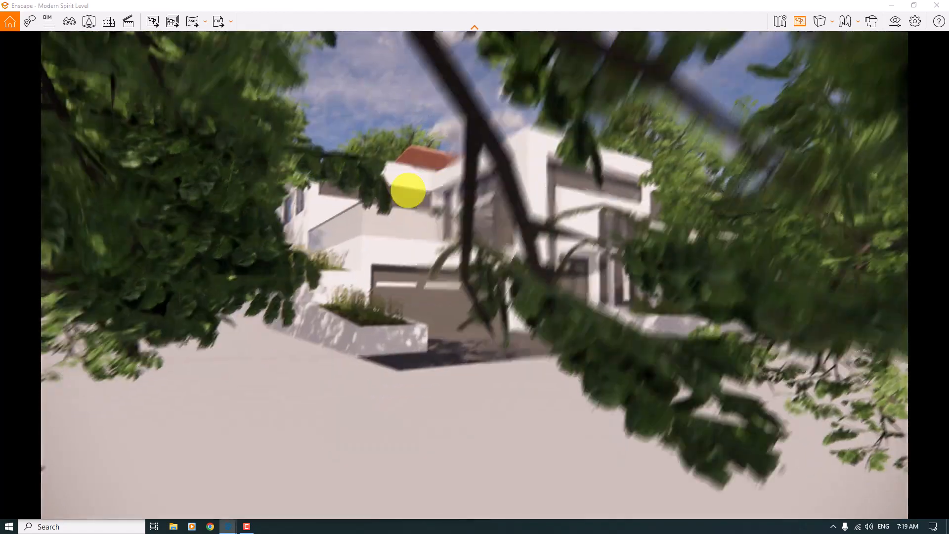
Recompose the camera so the whole house front sits unobstructed between the trees inside the safe frame.
{"action": "left_click_drag", "start_coordinate": [408, 190], "coordinate": [409, 190]}
{"action": "mouse_move", "coordinate": [552, 102]}
{"action": "left_mouse_down"}
{"action": "mouse_move", "coordinate": [555, 93]}
{"action": "mouse_move", "coordinate": [551, 102]}
{"action": "left_mouse_up"}
{"action": "key", "text": "s"}
{"action": "key", "text": "e"}
{"action": "key", "text": "w"}
{"action": "key", "text": "s"}
{"action": "key", "text": "q"}
{"action": "key", "text": "a"}
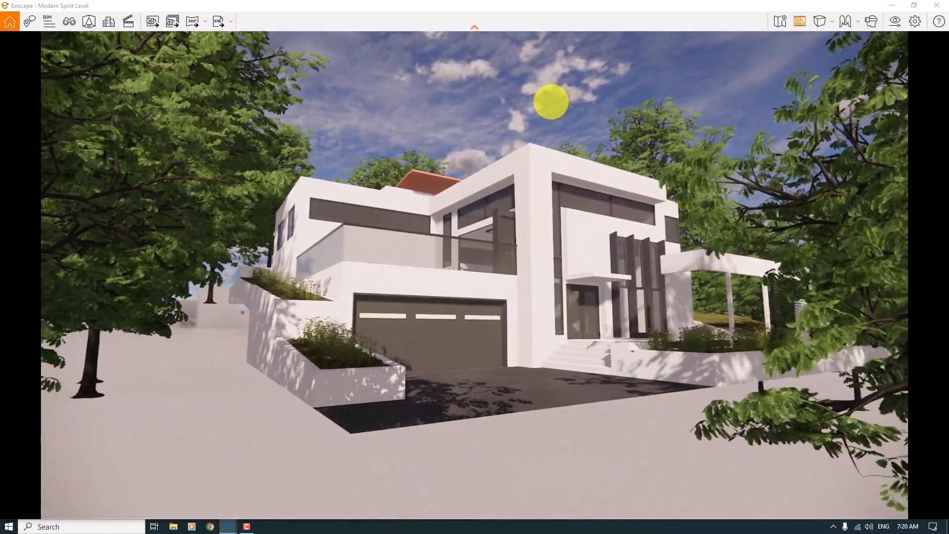
{"action": "right_click_drag", "start_coordinate": [436, 279], "coordinate": [435, 277]}
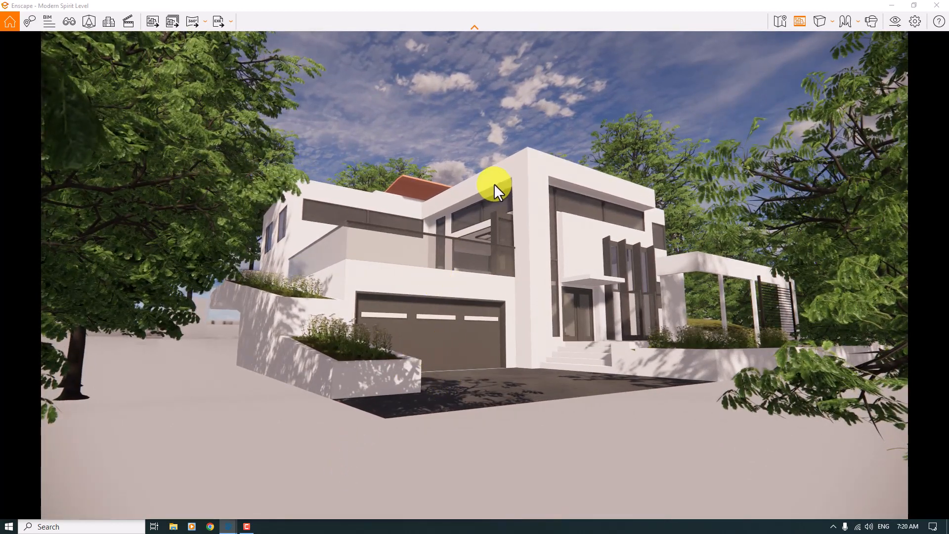
{"action": "left_click_drag", "start_coordinate": [495, 285], "coordinate": [495, 286]}
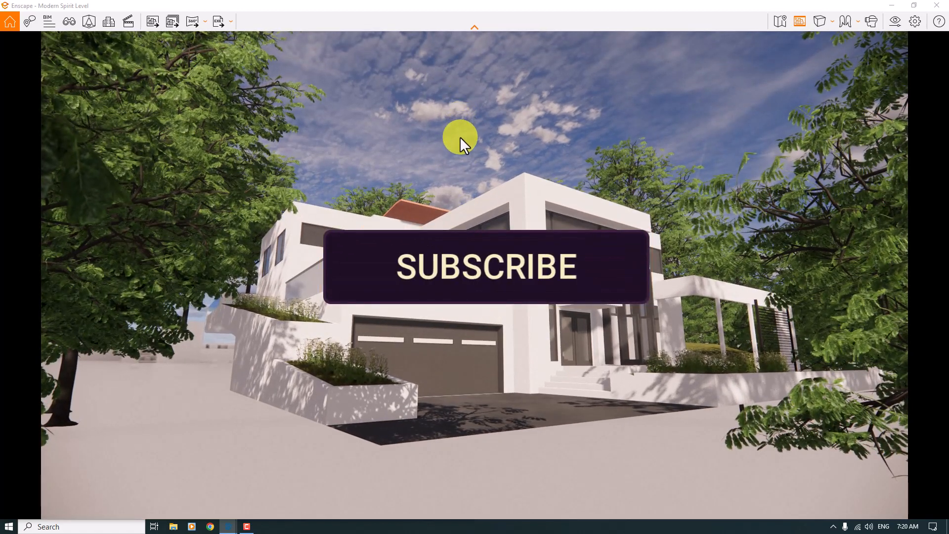
Switch the camera projection to Two-Point and readjust the framing of the house.
{"action": "left_click", "coordinate": [829, 24]}
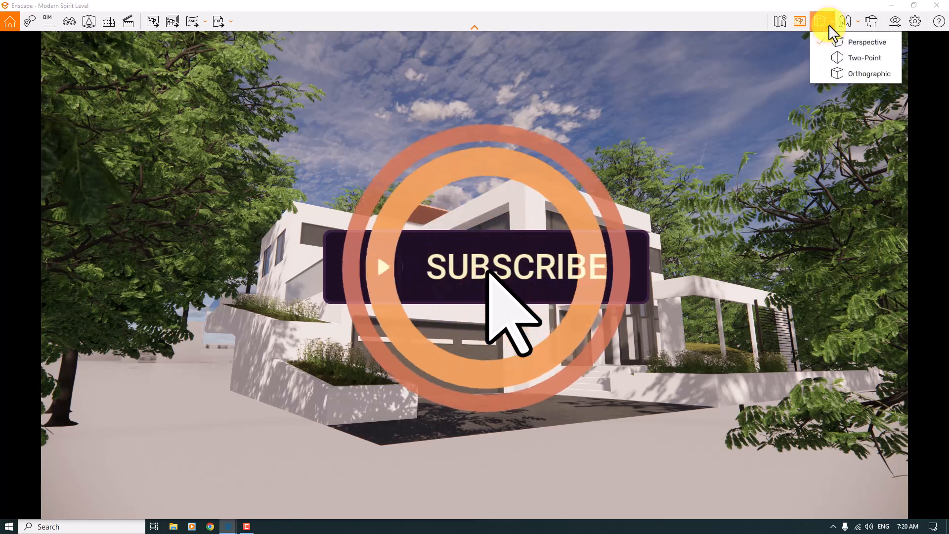
{"action": "left_click", "coordinate": [839, 56]}
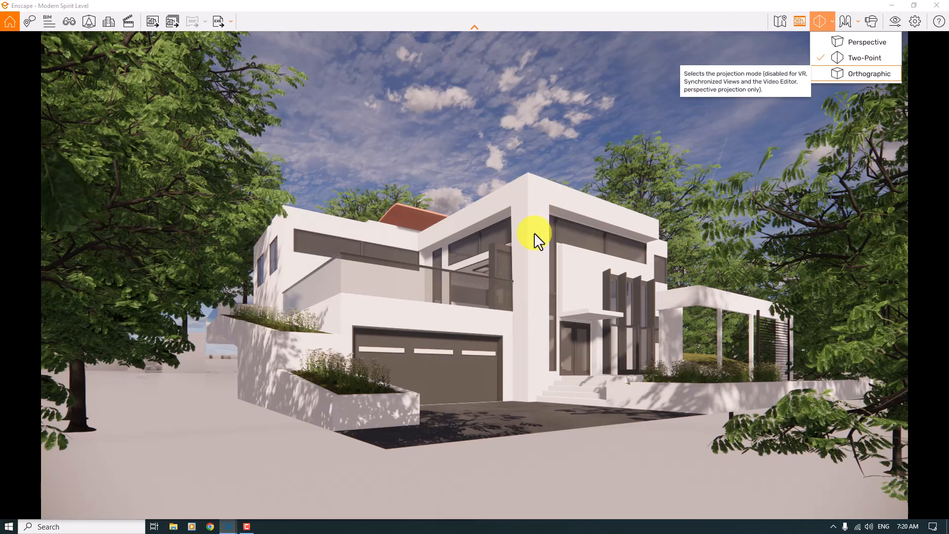
{"action": "right_click_drag", "start_coordinate": [486, 258], "coordinate": [486, 257]}
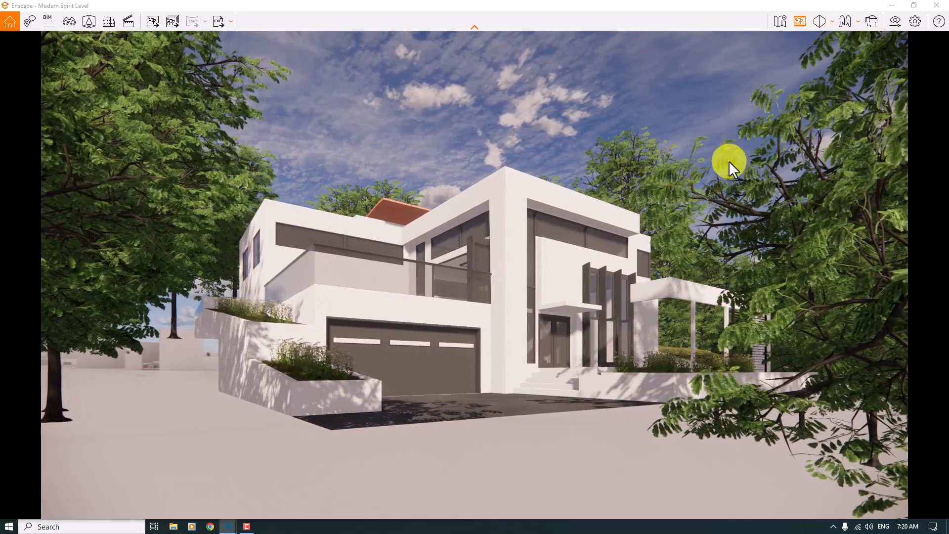
Set the camera's horizontal field of view to 58° in the visual settings and adjust the framing of the house.
{"action": "left_click", "coordinate": [899, 21]}
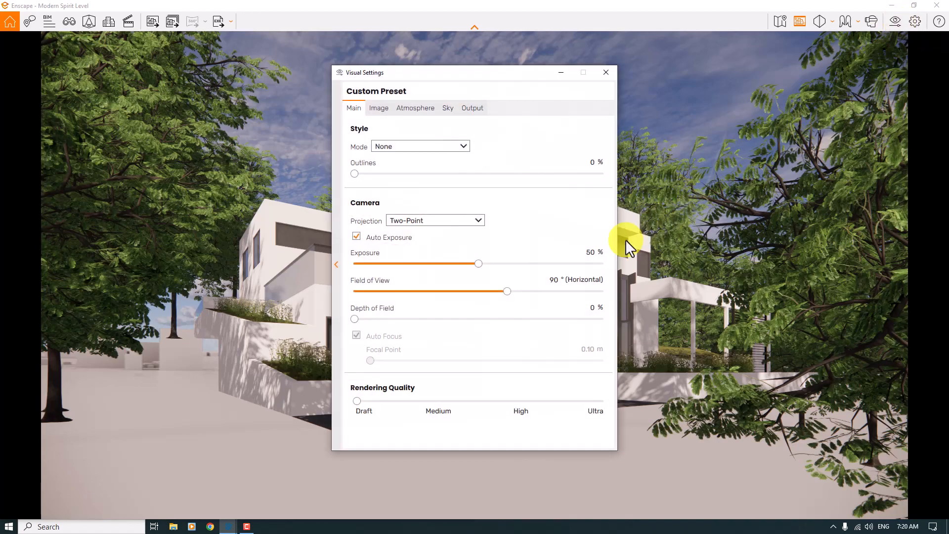
{"action": "left_click_drag", "start_coordinate": [507, 291], "coordinate": [447, 293]}
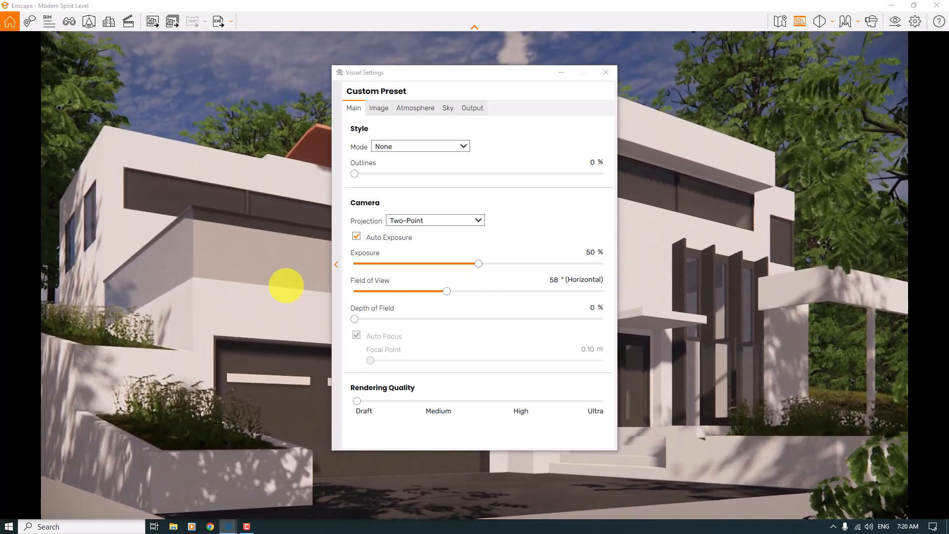
{"action": "left_click_drag", "start_coordinate": [286, 286], "coordinate": [286, 285]}
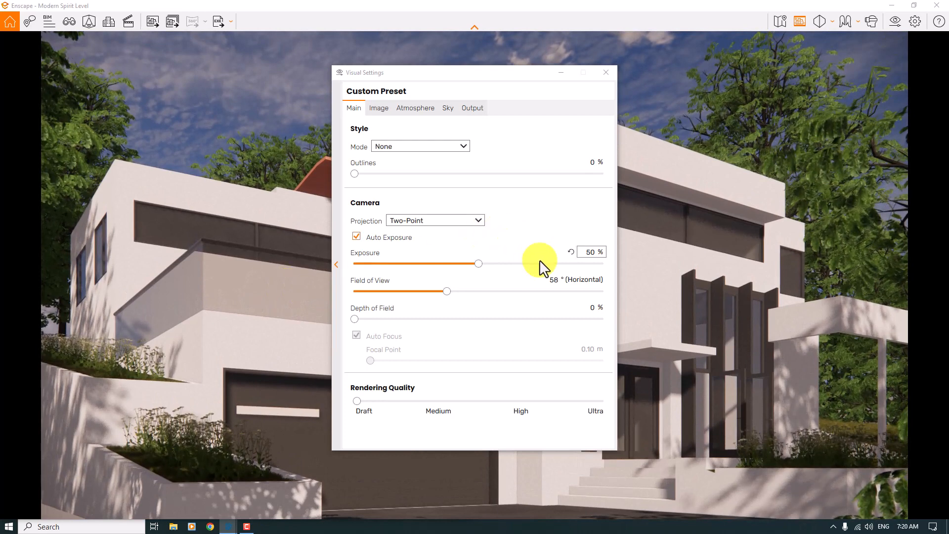
{"action": "left_click", "coordinate": [553, 281]}
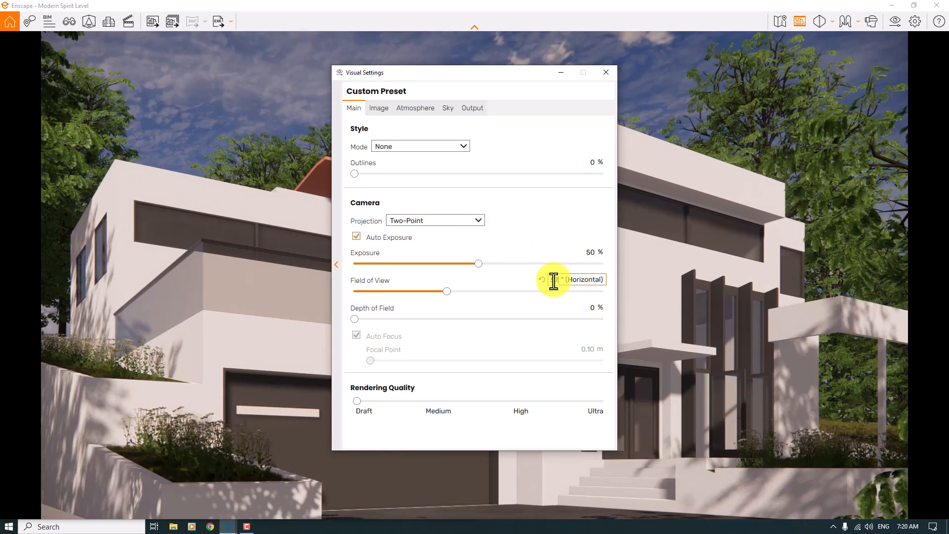
{"action": "type", "text": "58"}
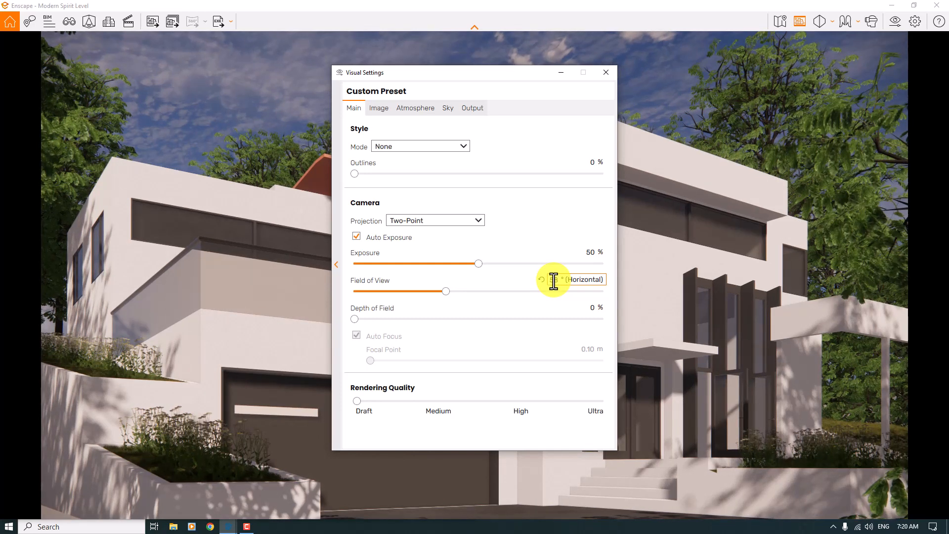
{"action": "key", "text": "Tab"}
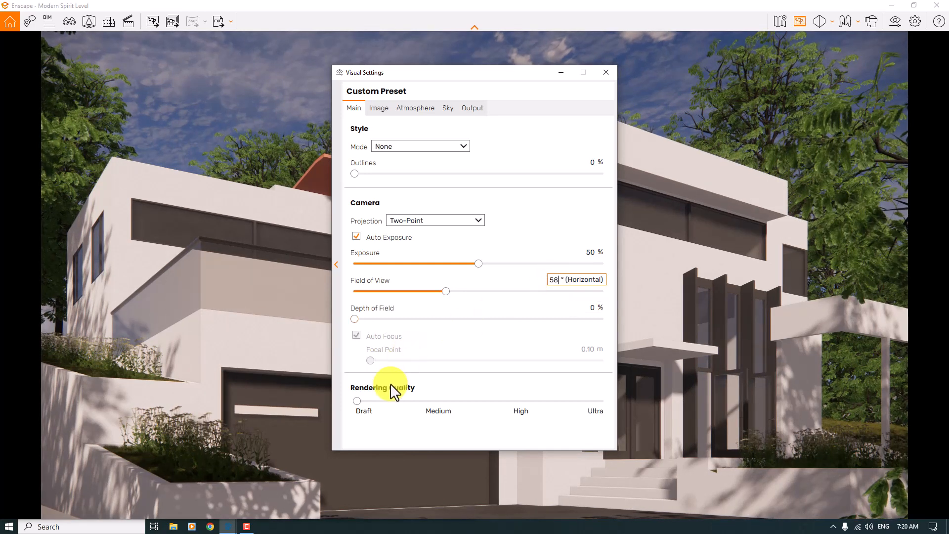
Raise the rendering quality to High.
{"action": "left_click", "coordinate": [357, 401]}
{"action": "left_click", "coordinate": [432, 401]}
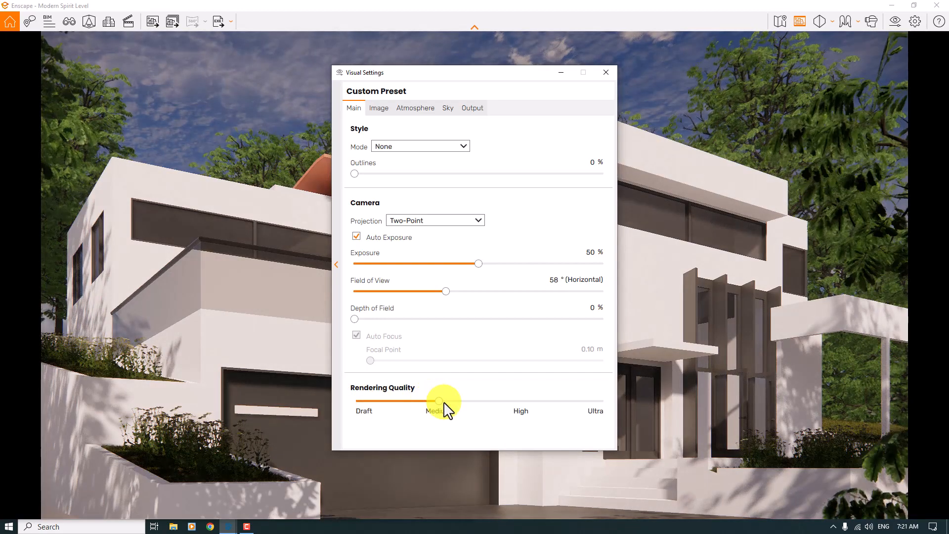
{"action": "left_click_drag", "start_coordinate": [444, 403], "coordinate": [507, 409]}
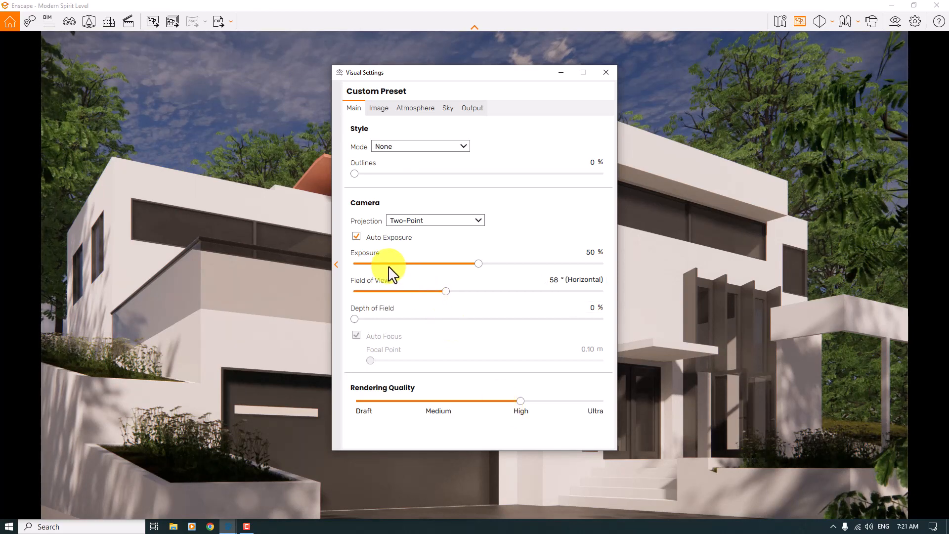
Try manual exposure at 13% with Auto Exposure off, and restore the default exposure and Auto Exposure.
{"action": "left_click", "coordinate": [366, 239]}
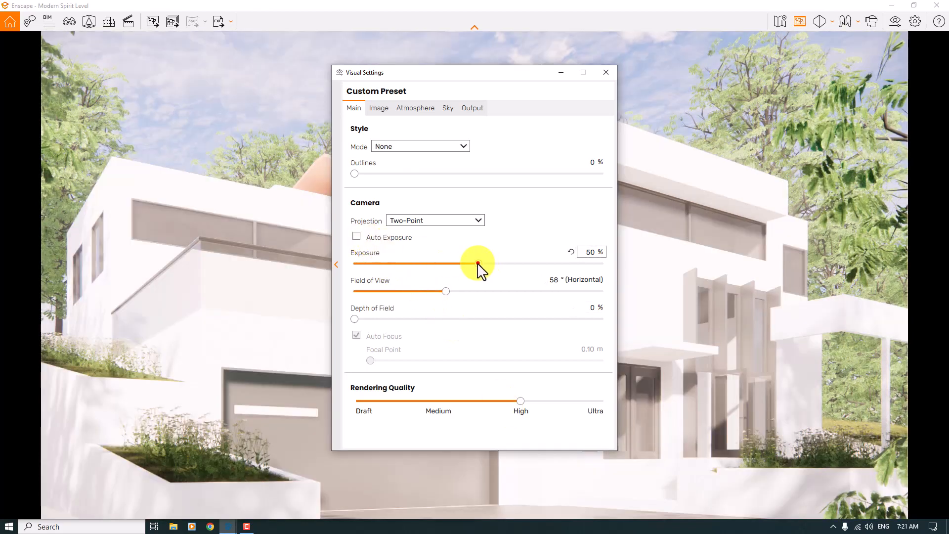
{"action": "left_click_drag", "start_coordinate": [461, 263], "coordinate": [415, 264]}
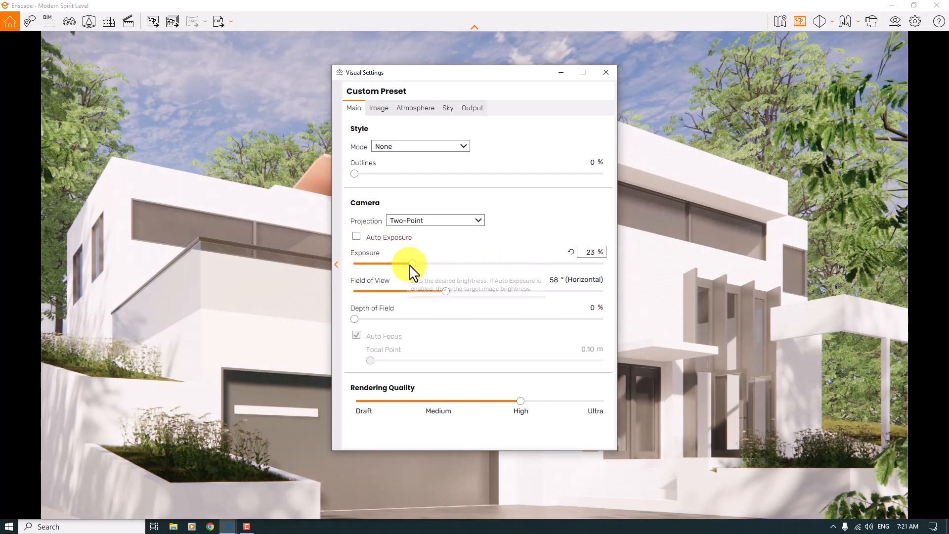
{"action": "left_click_drag", "start_coordinate": [410, 263], "coordinate": [386, 267]}
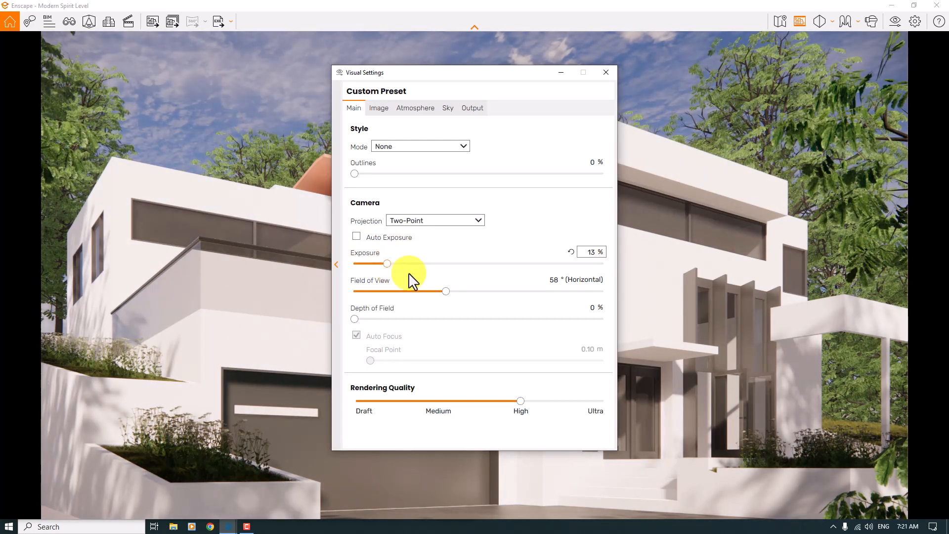
{"action": "left_click", "coordinate": [571, 253]}
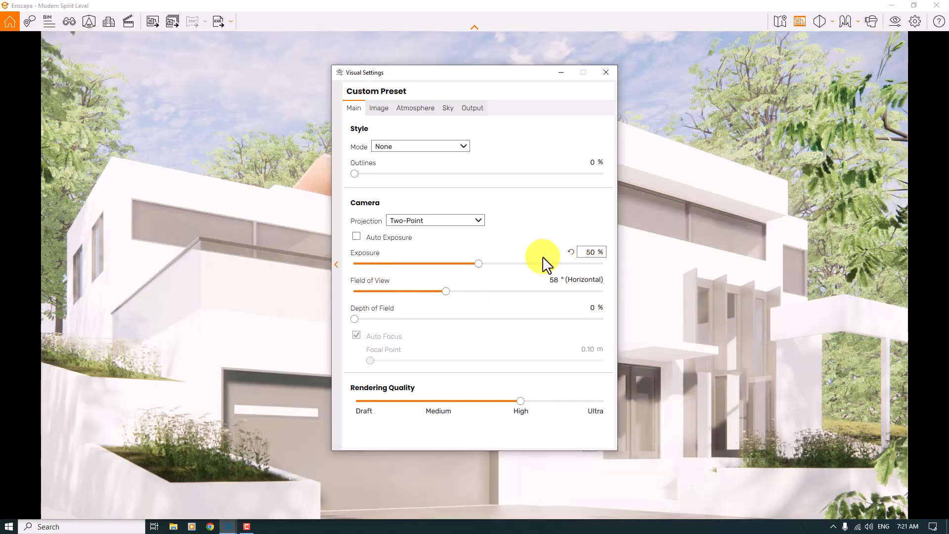
{"action": "left_click", "coordinate": [357, 237]}
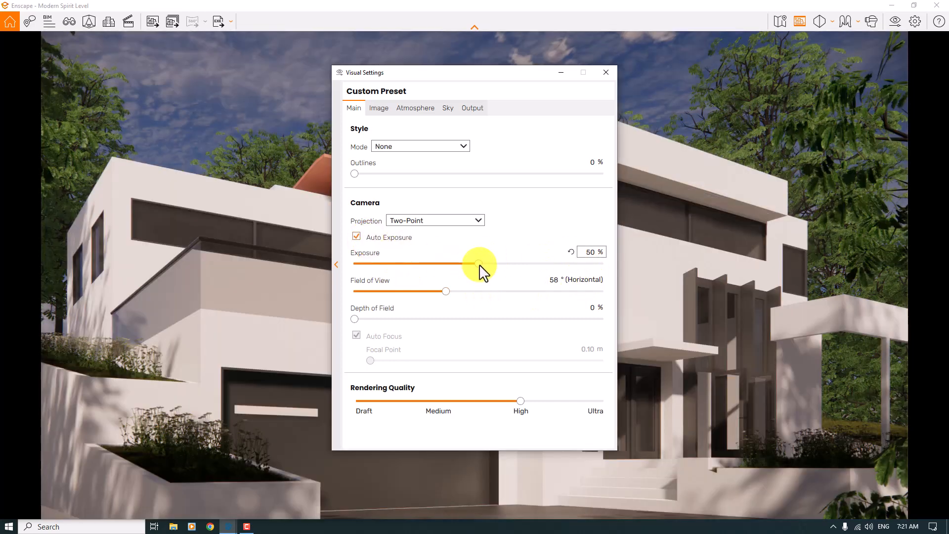
Set the camera exposure to 64% and move the settings window aside to uncover the house.
{"action": "left_click_drag", "start_coordinate": [480, 265], "coordinate": [516, 266]}
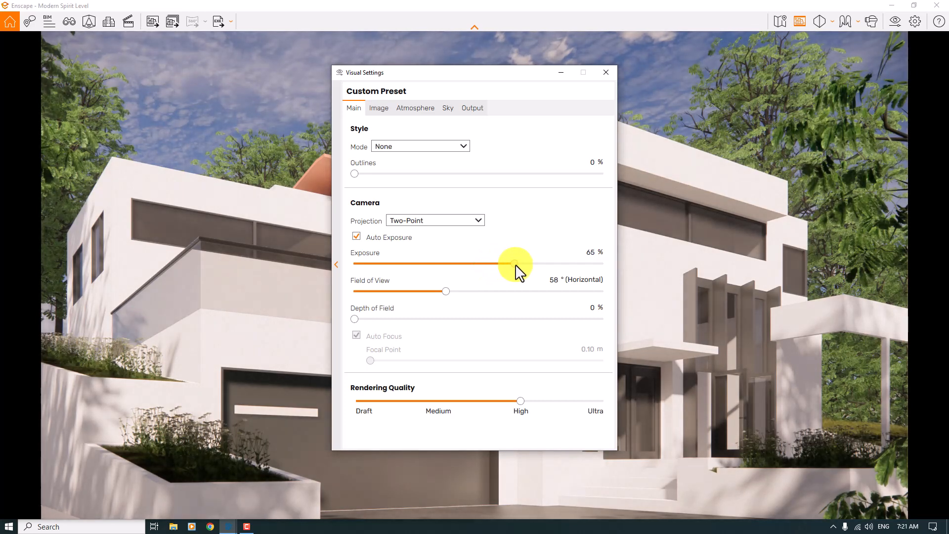
{"action": "left_click_drag", "start_coordinate": [487, 74], "coordinate": [785, 56]}
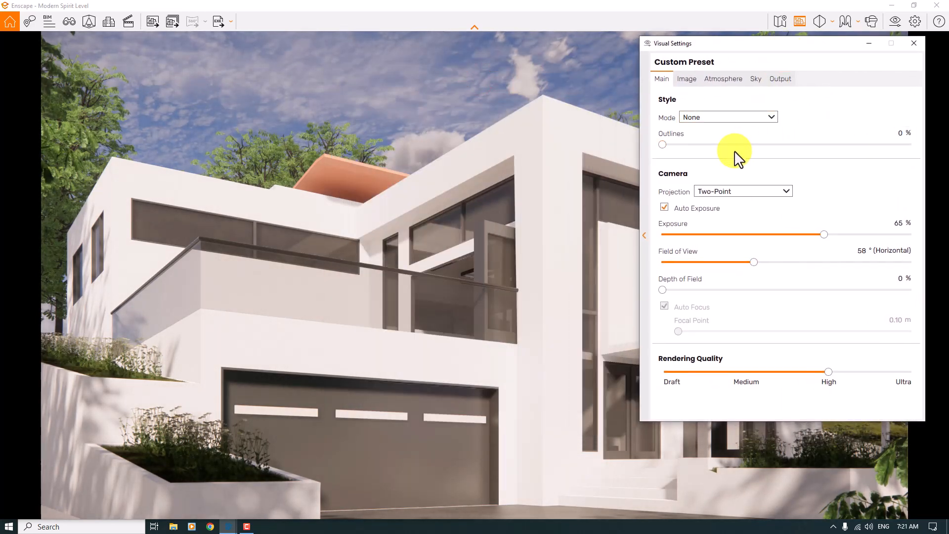
{"action": "left_click", "coordinate": [893, 224]}
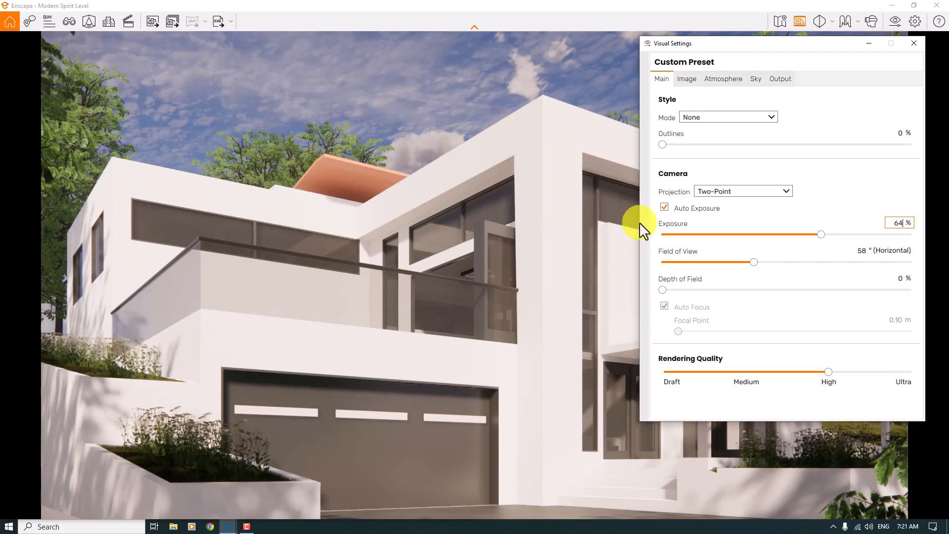
Set the outlines strength of the rendering style to 15%.
{"action": "left_click", "coordinate": [663, 144]}
{"action": "left_click_drag", "start_coordinate": [663, 144], "coordinate": [668, 145]}
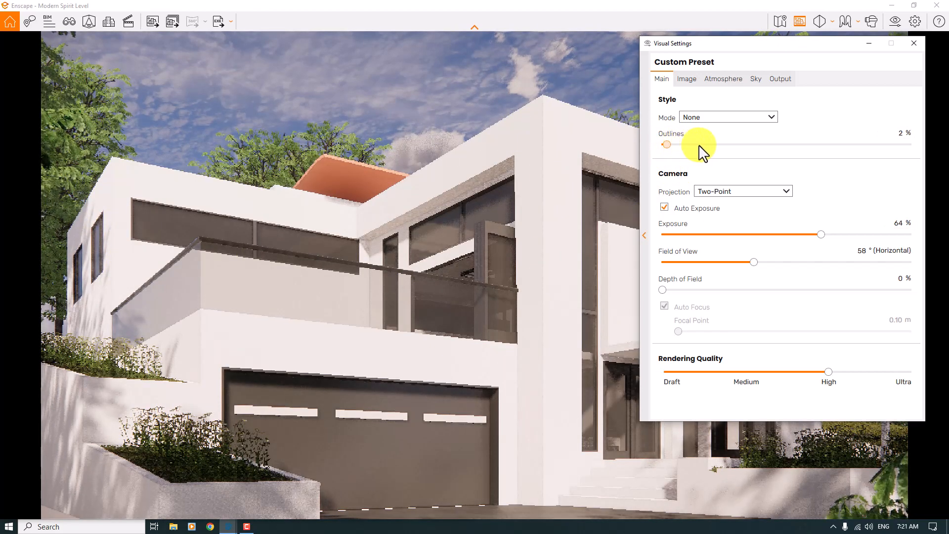
{"action": "left_click", "coordinate": [705, 145]}
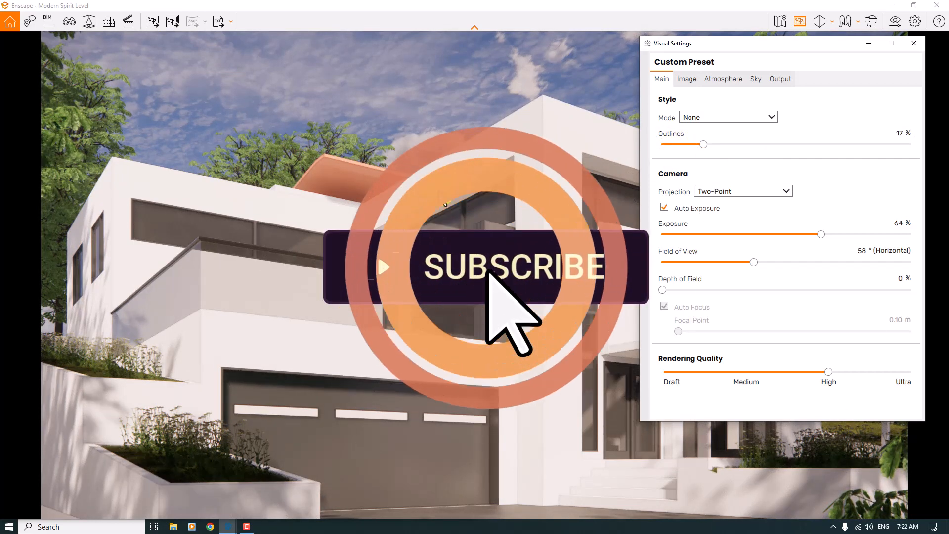
{"action": "left_click", "coordinate": [898, 134]}
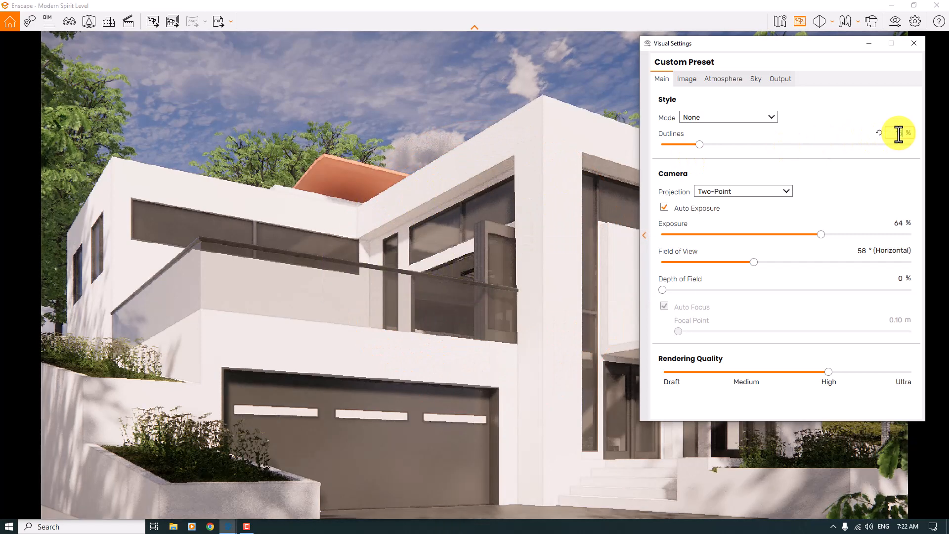
{"action": "type", "text": "15"}
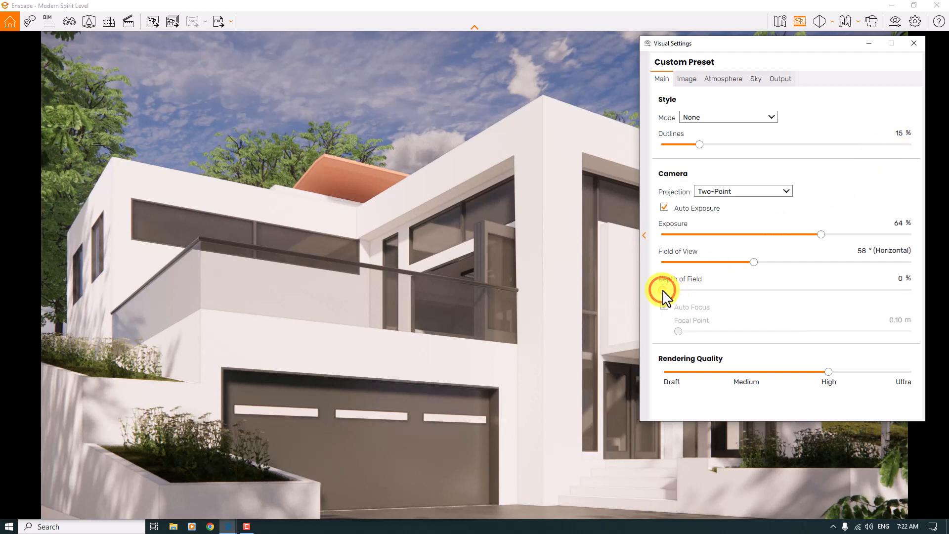
Set the depth of field to 17% with Auto Focus off and the focal point at 15.20 m.
{"action": "left_click_drag", "start_coordinate": [662, 291], "coordinate": [747, 289]}
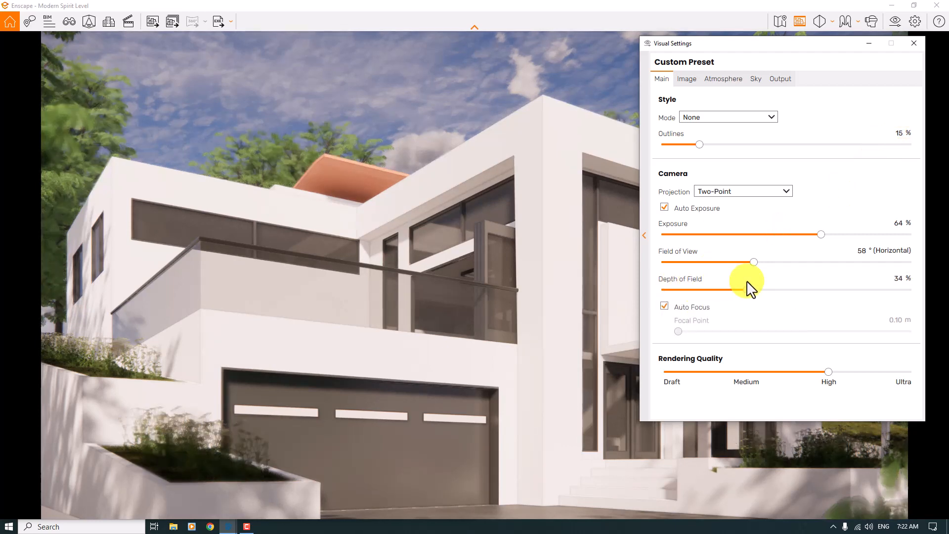
{"action": "left_click", "coordinate": [665, 306]}
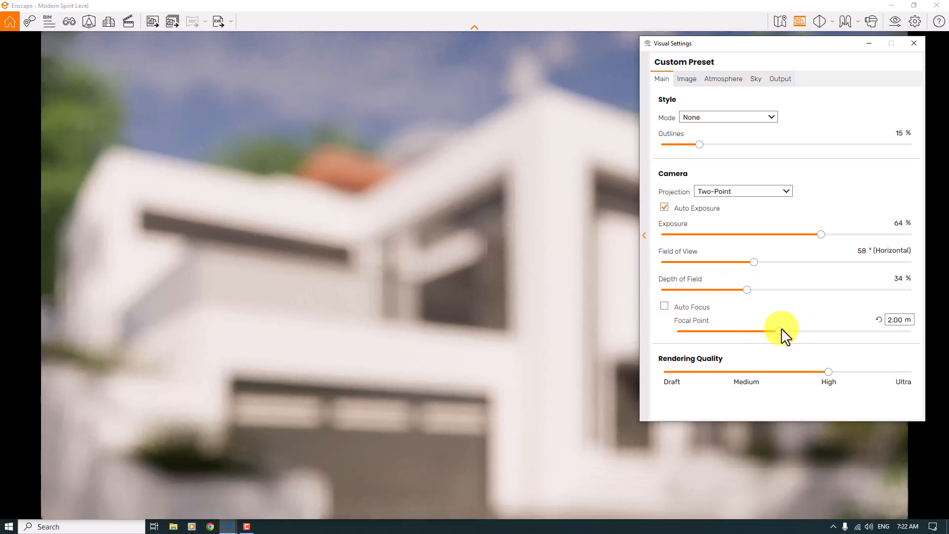
{"action": "left_click_drag", "start_coordinate": [780, 330], "coordinate": [843, 337]}
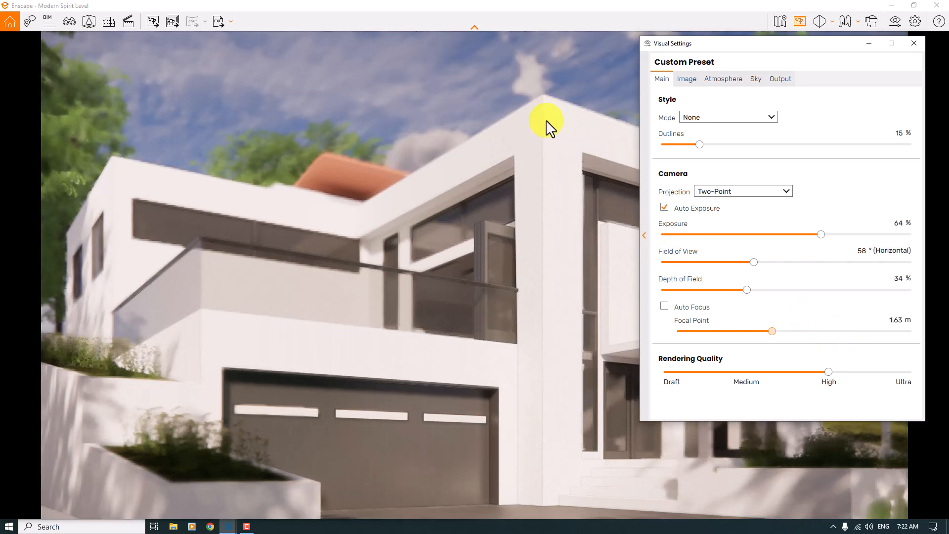
{"action": "left_click_drag", "start_coordinate": [772, 330], "coordinate": [837, 331]}
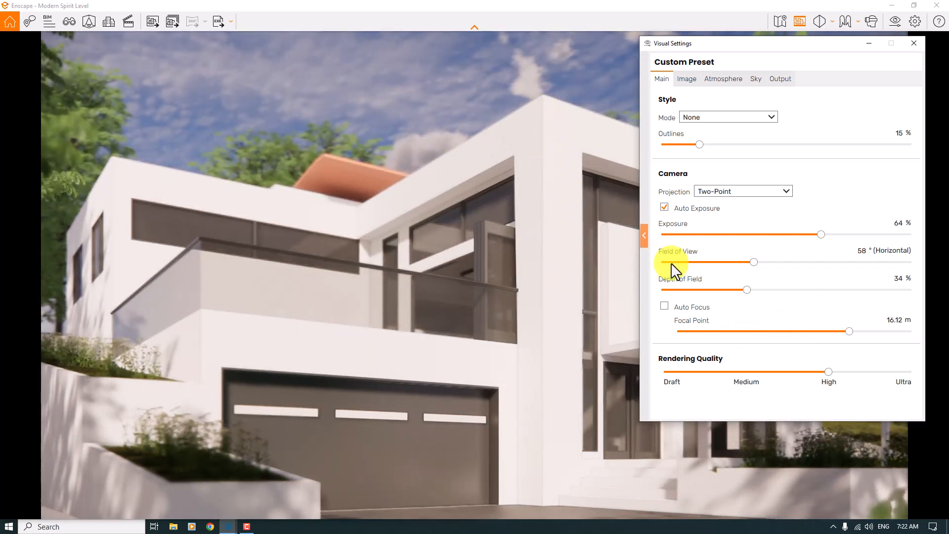
{"action": "left_click_drag", "start_coordinate": [848, 331], "coordinate": [846, 331]}
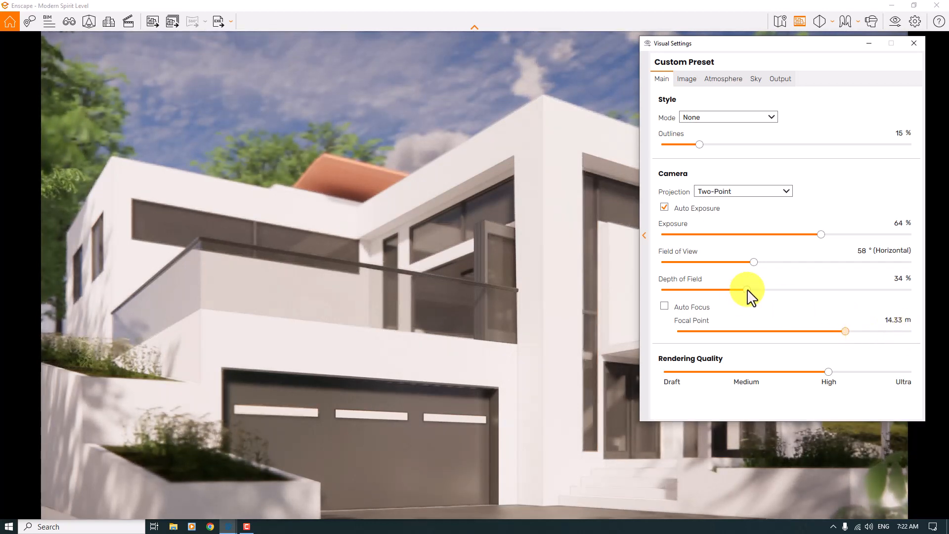
{"action": "left_click_drag", "start_coordinate": [746, 289], "coordinate": [700, 288]}
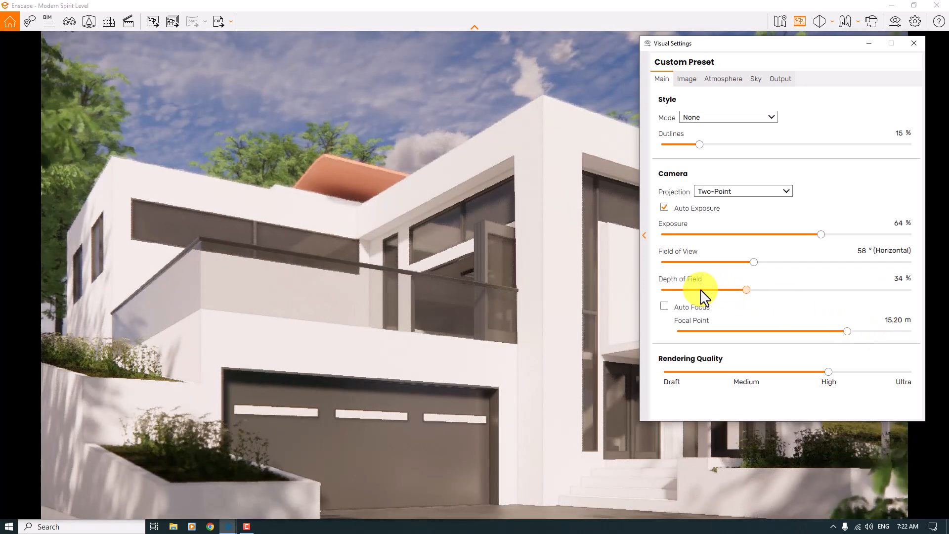
{"action": "left_click", "coordinate": [898, 277]}
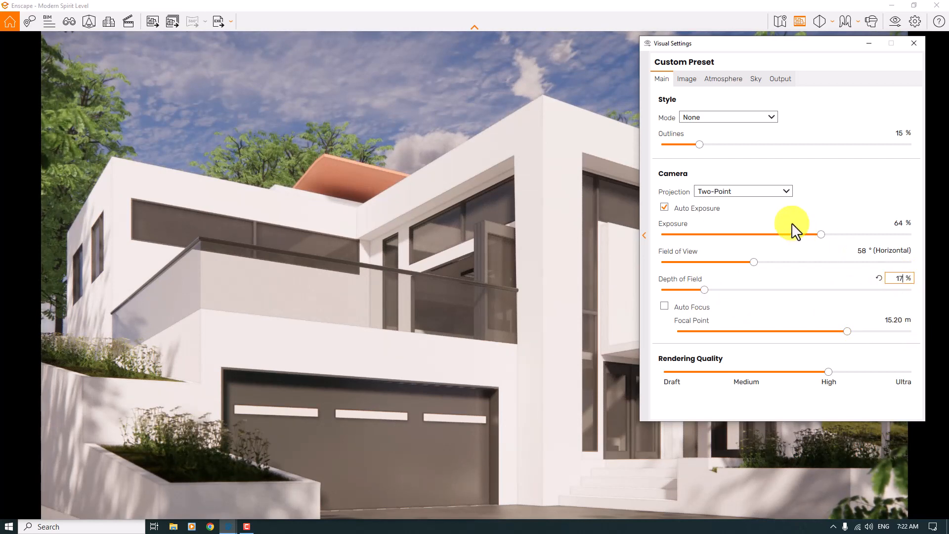
Configure the image corrections with Auto Contrast on, a color temperature of 6,000 K and 104% saturation.
{"action": "left_click", "coordinate": [689, 79]}
{"action": "left_click", "coordinate": [664, 117]}
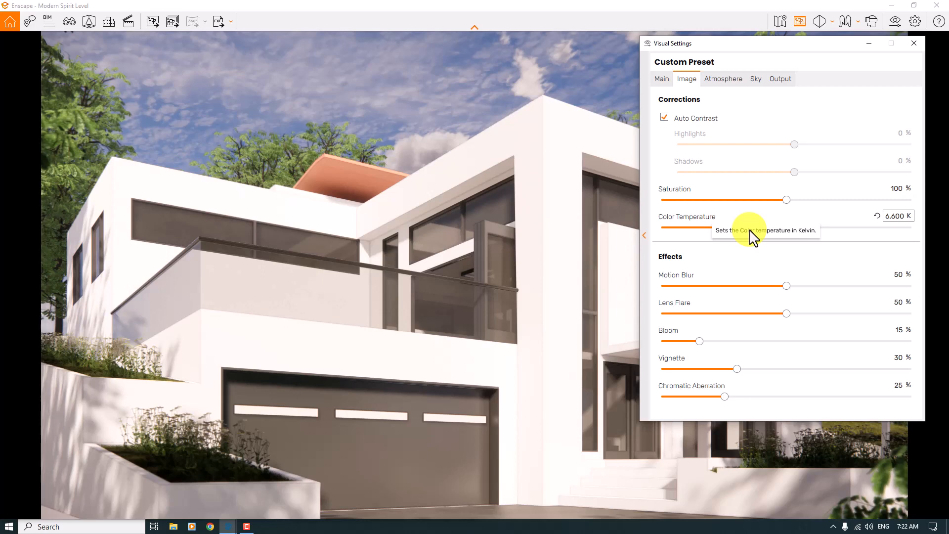
{"action": "left_click_drag", "start_coordinate": [751, 235], "coordinate": [669, 237]}
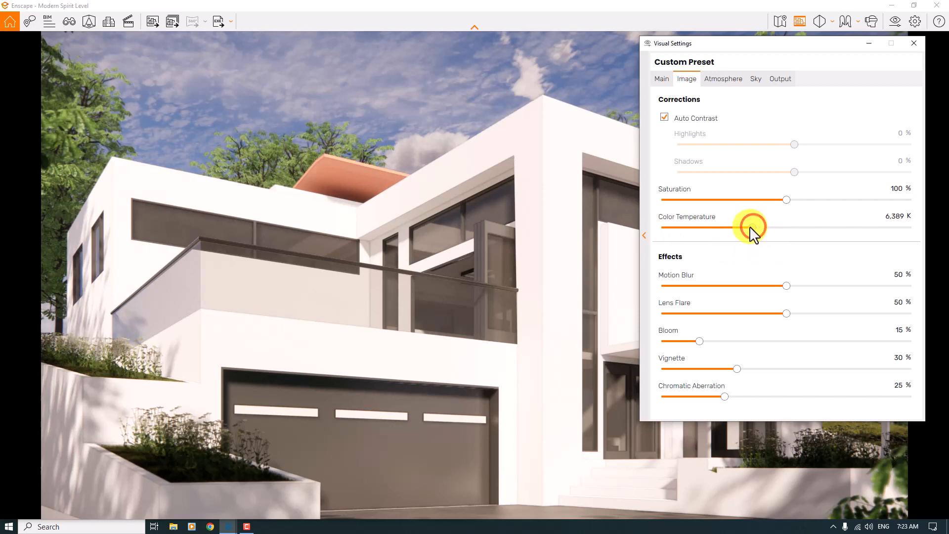
{"action": "mouse_move", "coordinate": [750, 227]}
{"action": "left_mouse_down"}
{"action": "mouse_move", "coordinate": [726, 229]}
{"action": "mouse_move", "coordinate": [741, 227]}
{"action": "left_mouse_up"}
{"action": "left_click", "coordinate": [898, 213]}
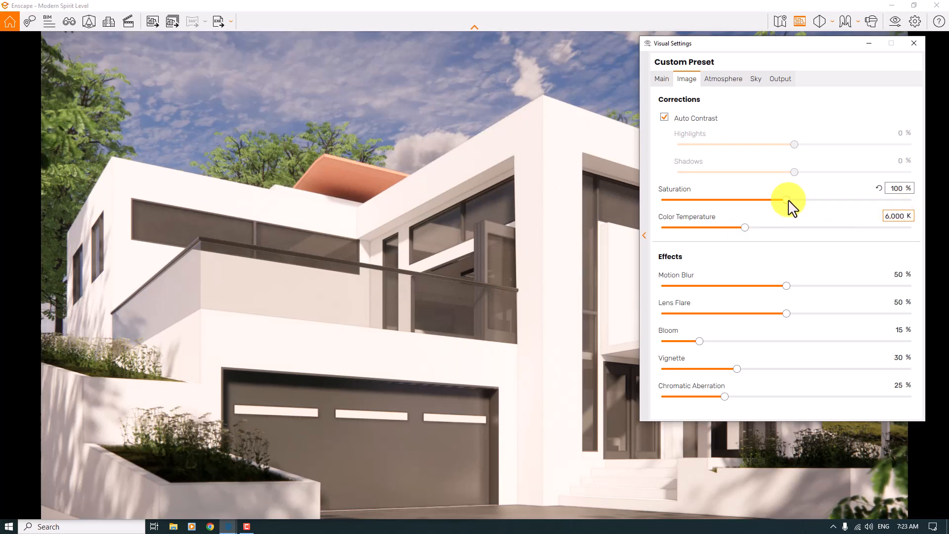
{"action": "left_click", "coordinate": [894, 191]}
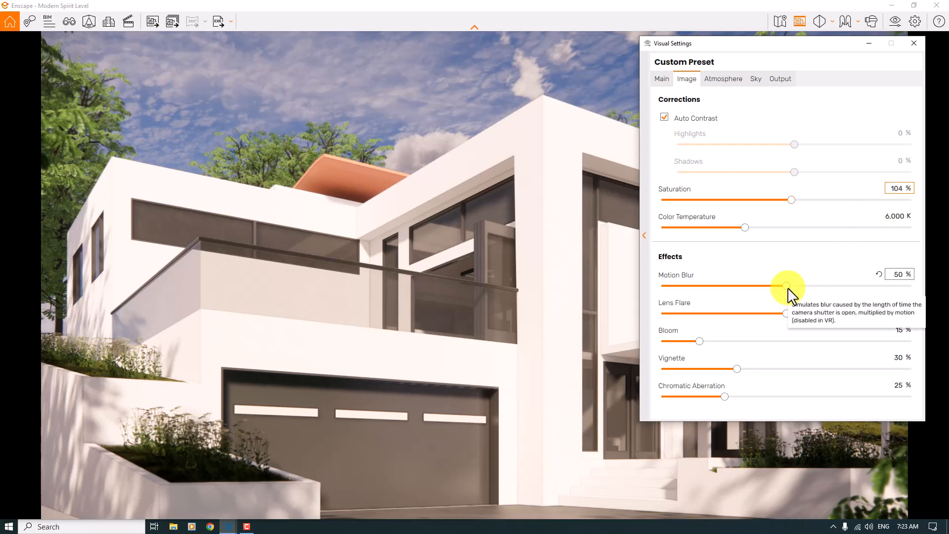
Configure the image effects with motion blur at 0%, bloom at 0% and lens flare at 32%.
{"action": "left_click_drag", "start_coordinate": [787, 287], "coordinate": [434, 278]}
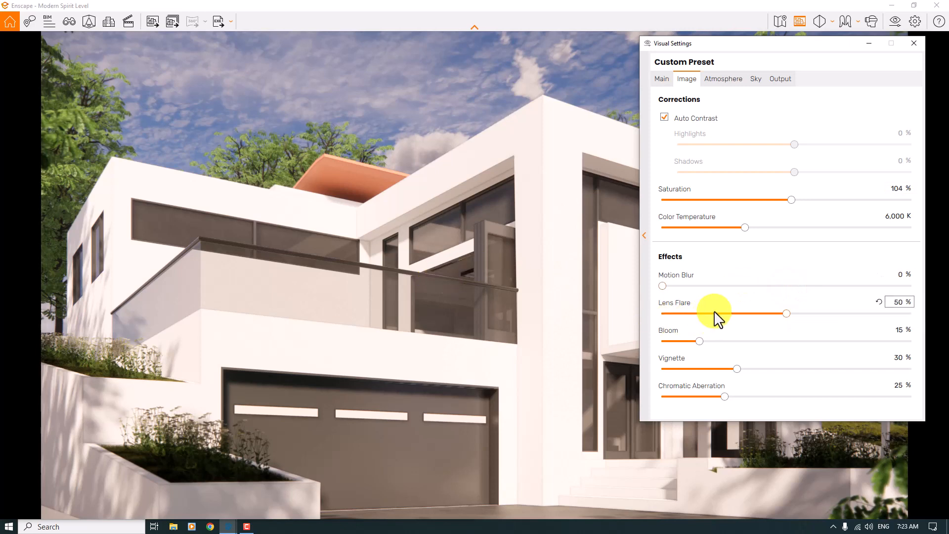
{"action": "left_click", "coordinate": [700, 341]}
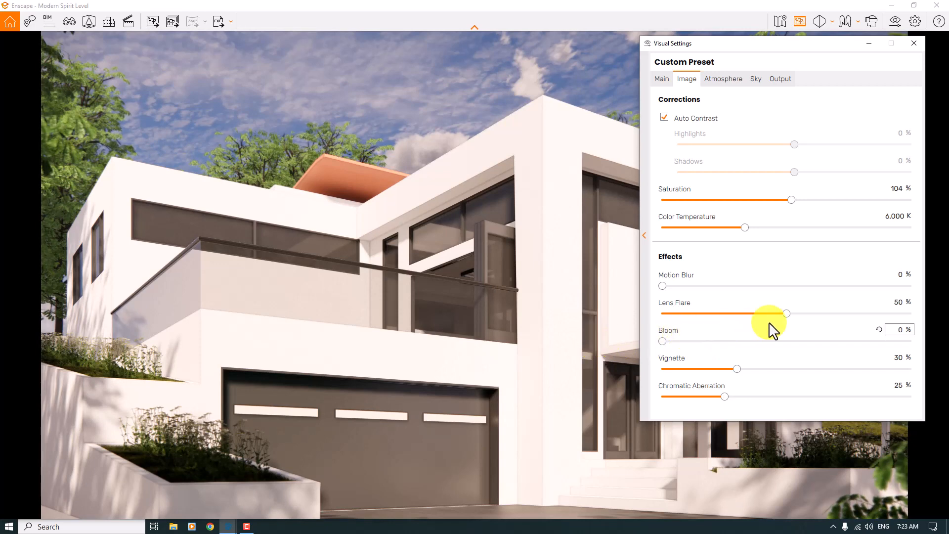
{"action": "left_click", "coordinate": [904, 303]}
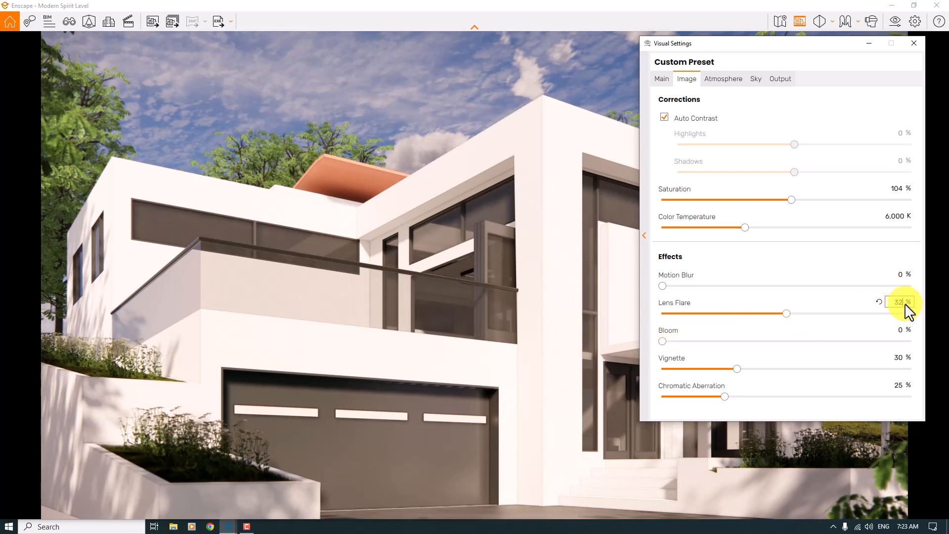
{"action": "key", "text": "Return"}
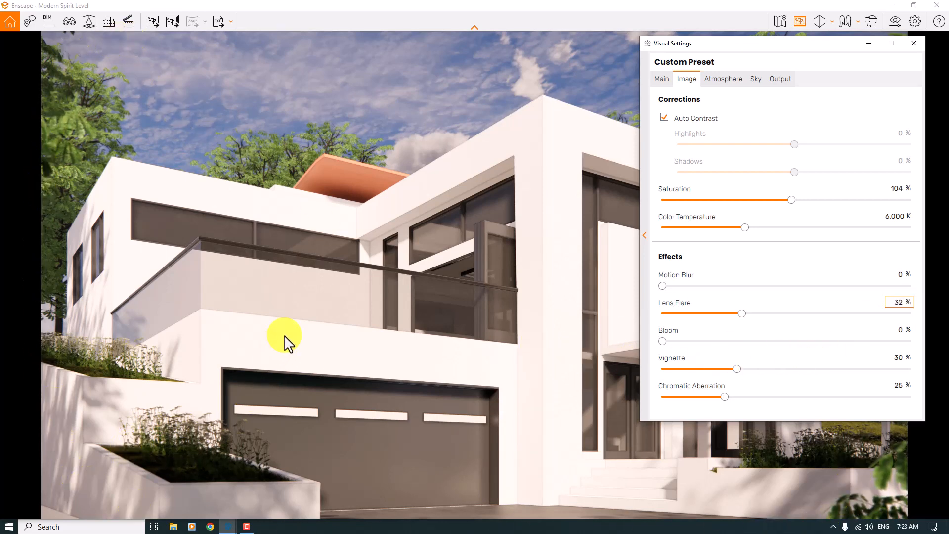
Set the vignette effect to 44% to darken the image corners.
{"action": "left_click_drag", "start_coordinate": [351, 304], "coordinate": [354, 301]}
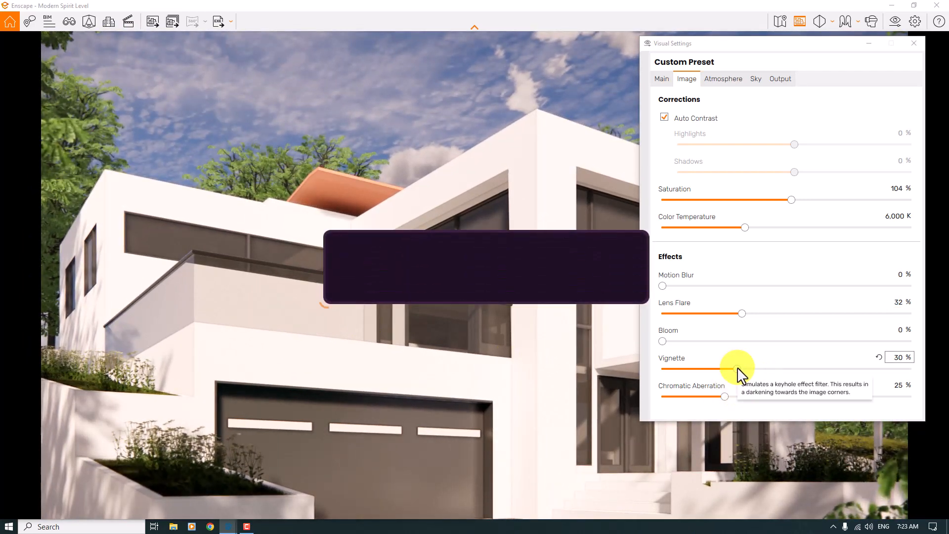
{"action": "left_click_drag", "start_coordinate": [737, 368], "coordinate": [824, 369]}
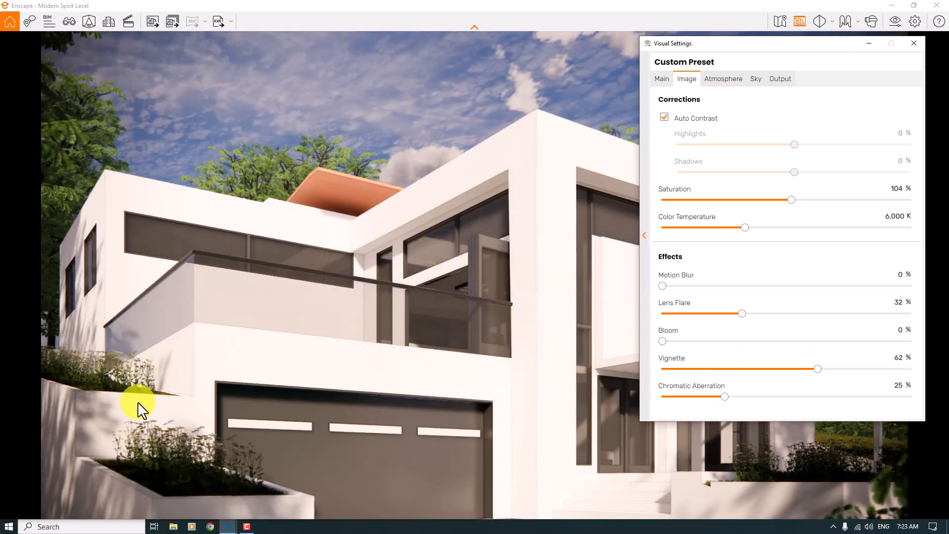
{"action": "left_click", "coordinate": [899, 358]}
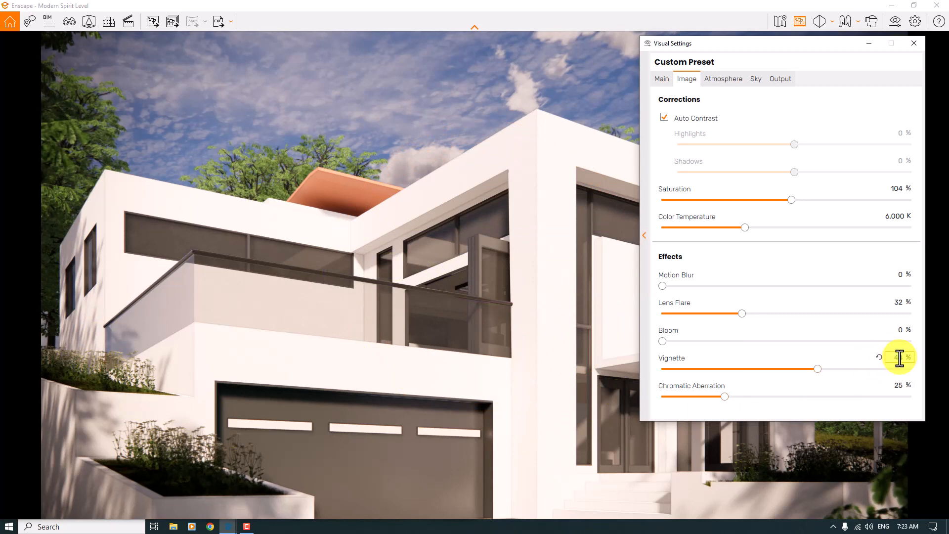
{"action": "key", "text": "Return"}
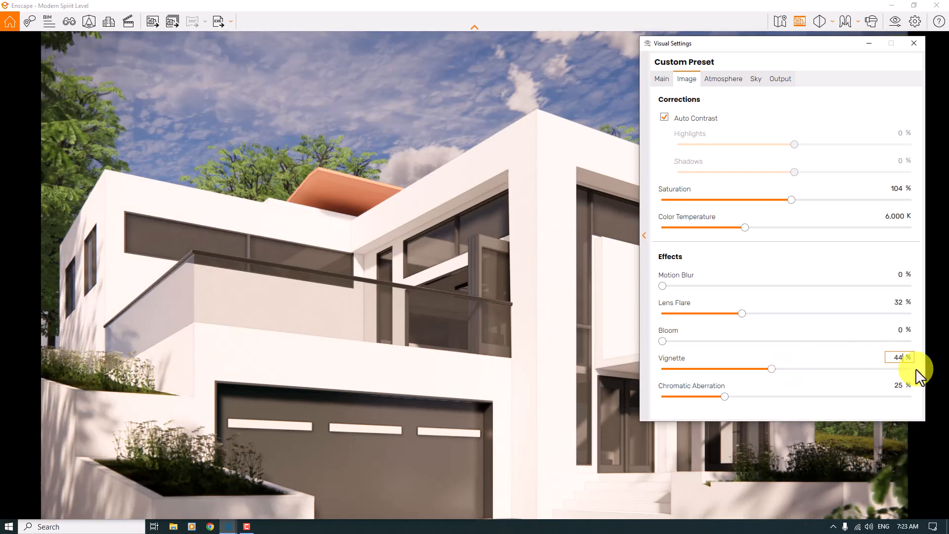
Compare chromatic aberration at 100% on the upper roof corner and set it to 0%.
{"action": "left_click", "coordinate": [903, 383]}
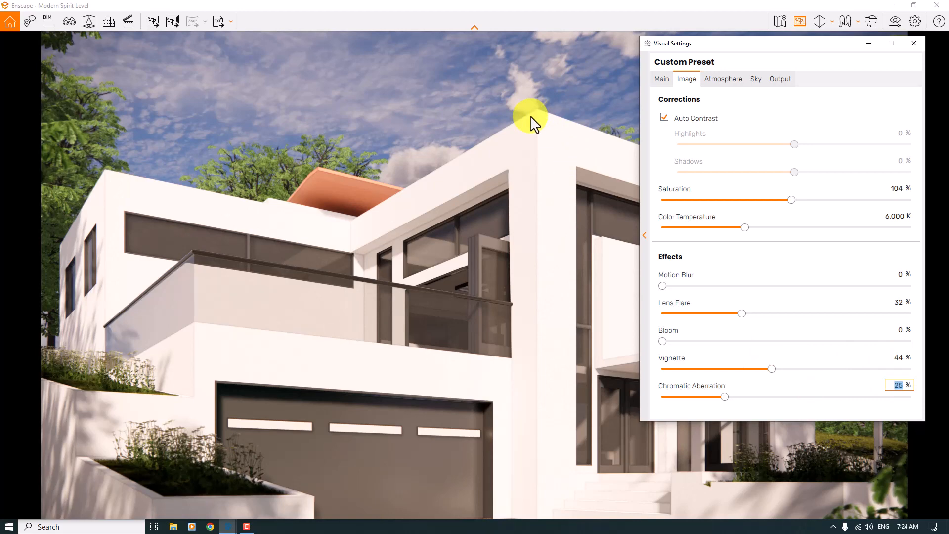
{"action": "left_click_drag", "start_coordinate": [540, 180], "coordinate": [542, 180]}
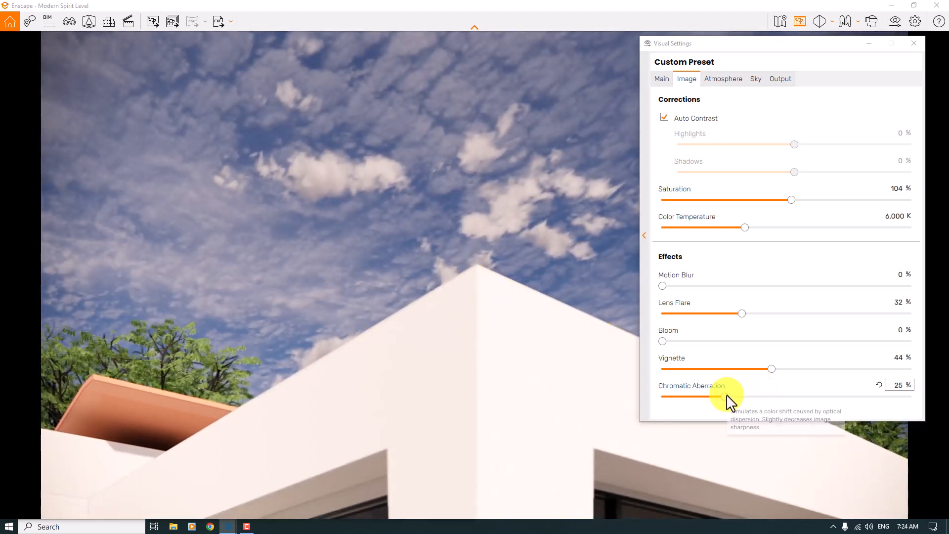
{"action": "left_click_drag", "start_coordinate": [729, 395], "coordinate": [948, 394]}
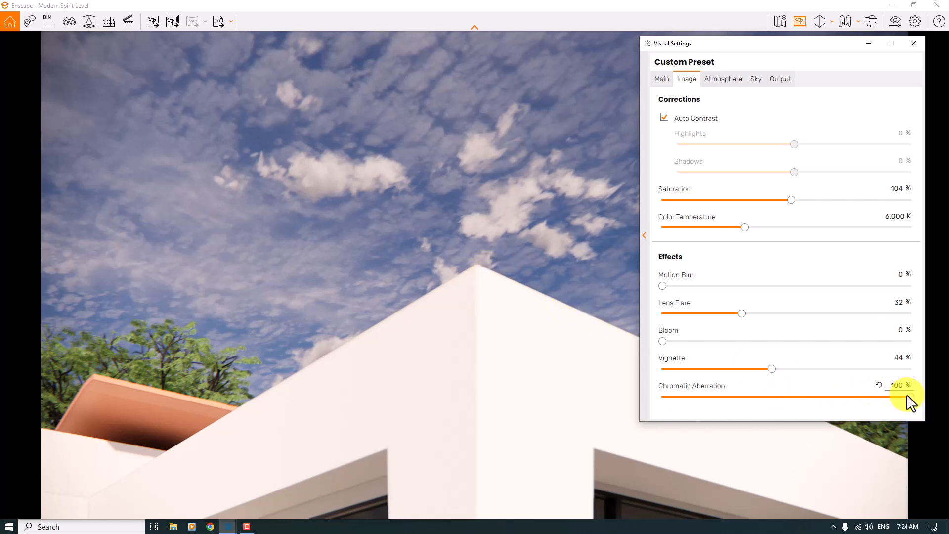
{"action": "left_click_drag", "start_coordinate": [908, 395], "coordinate": [202, 408]}
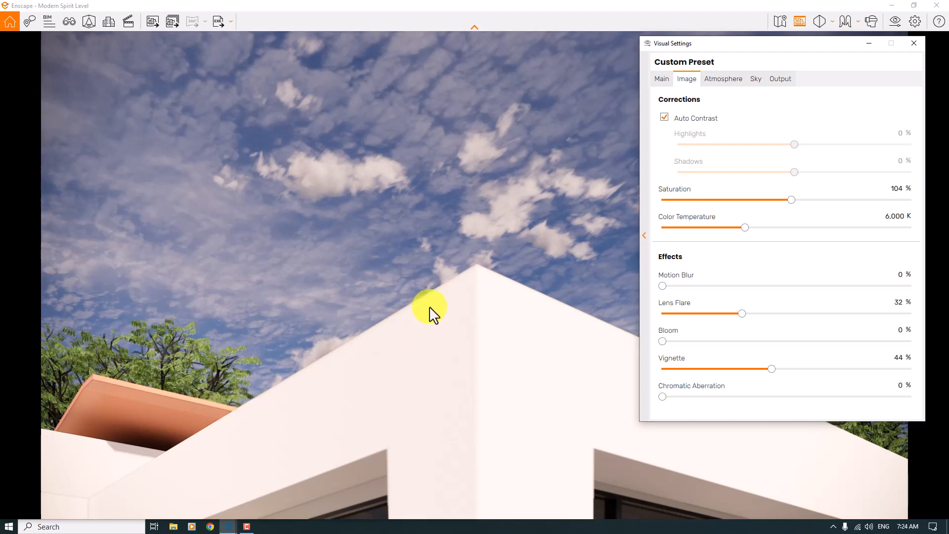
Move the camera back from the upper roof corner to reframe the whole house facade with the garage and entrance.
{"action": "left_click_drag", "start_coordinate": [487, 277], "coordinate": [488, 277]}
{"action": "key", "text": "s"}
{"action": "key", "text": "w"}
{"action": "key", "text": "s"}
{"action": "key", "text": "w"}
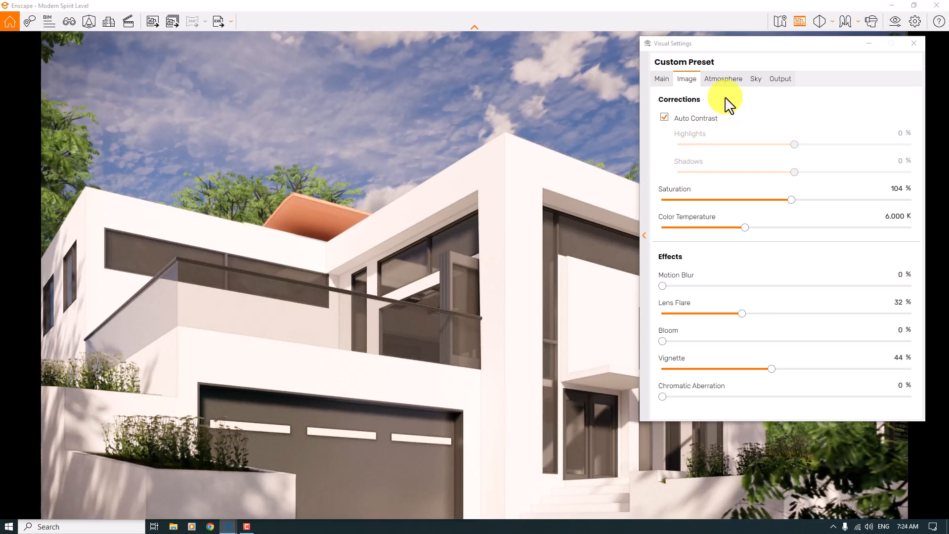
Remove the atmospheric fog by lowering its intensity to 0%.
{"action": "left_click", "coordinate": [723, 79]}
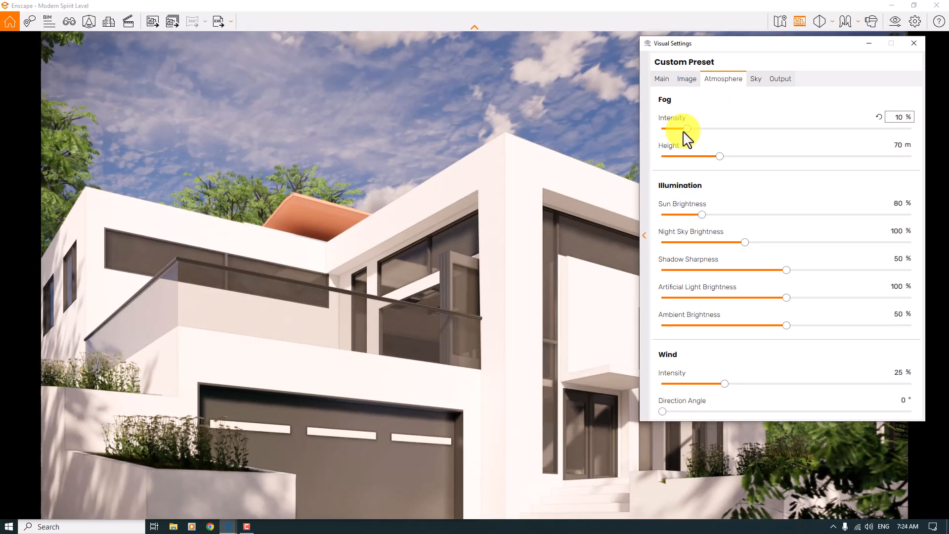
{"action": "left_click_drag", "start_coordinate": [684, 130], "coordinate": [681, 129]}
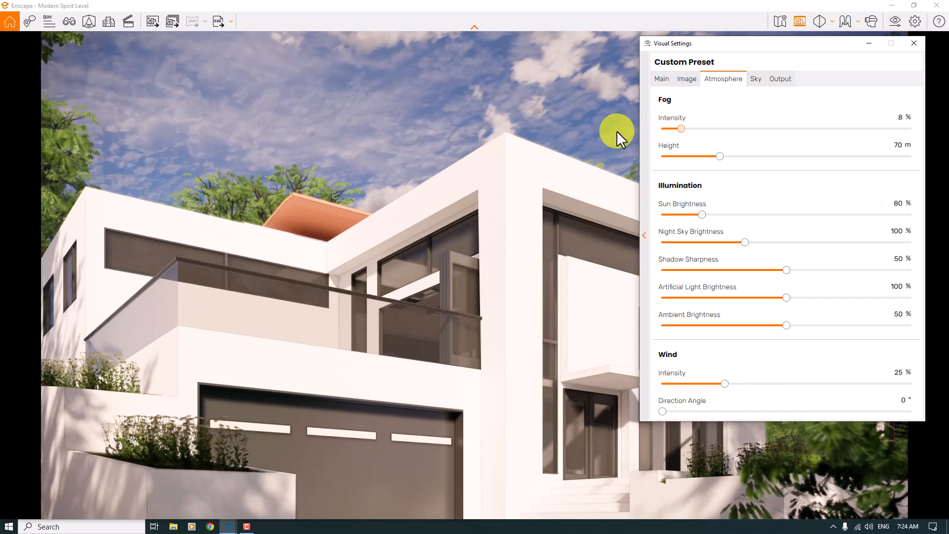
{"action": "left_click_drag", "start_coordinate": [616, 130], "coordinate": [616, 131]}
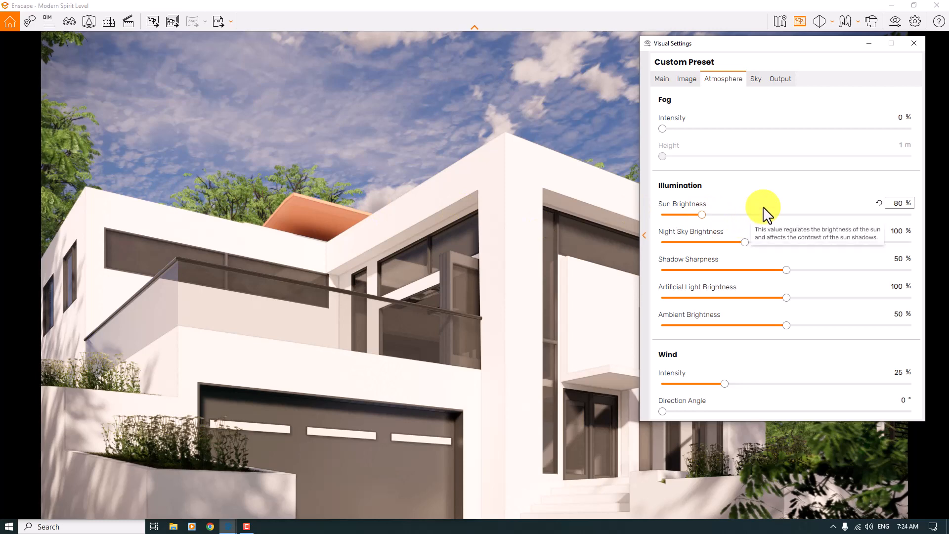
Adjust the sun's time of day until warm, low sunlight casts tree shadows across the white facade.
{"action": "left_click", "coordinate": [918, 45]}
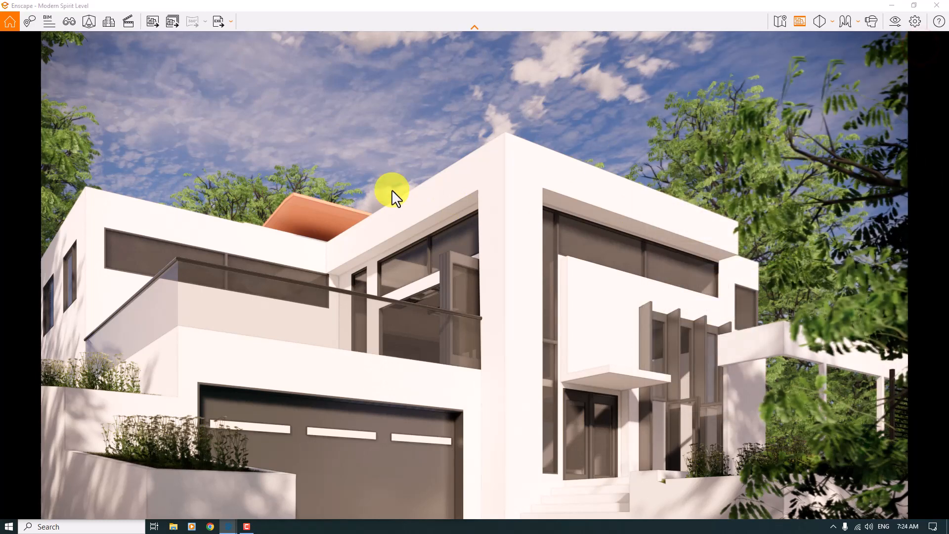
{"action": "right_click_drag", "start_coordinate": [391, 189], "coordinate": [393, 189], "text": "shift"}
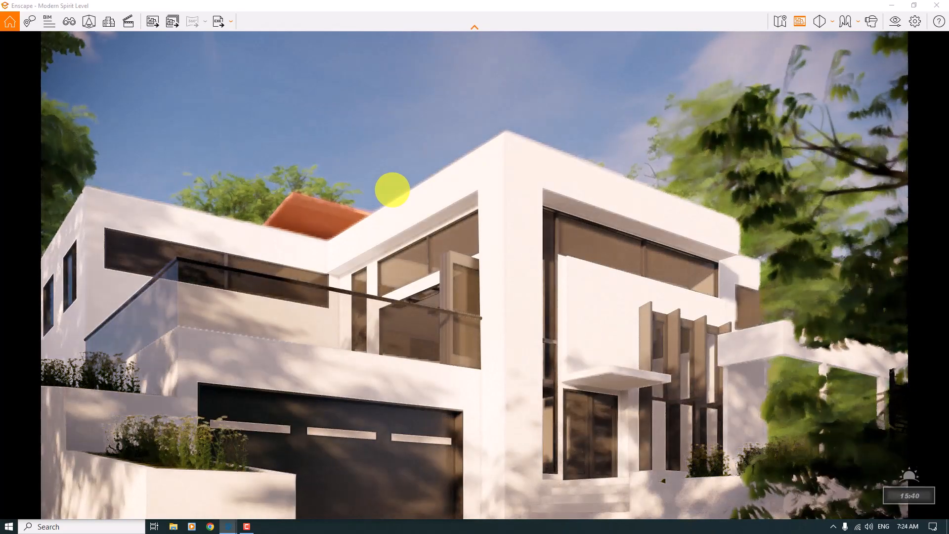
{"action": "right_click_drag", "start_coordinate": [393, 189], "coordinate": [392, 189], "text": "shift"}
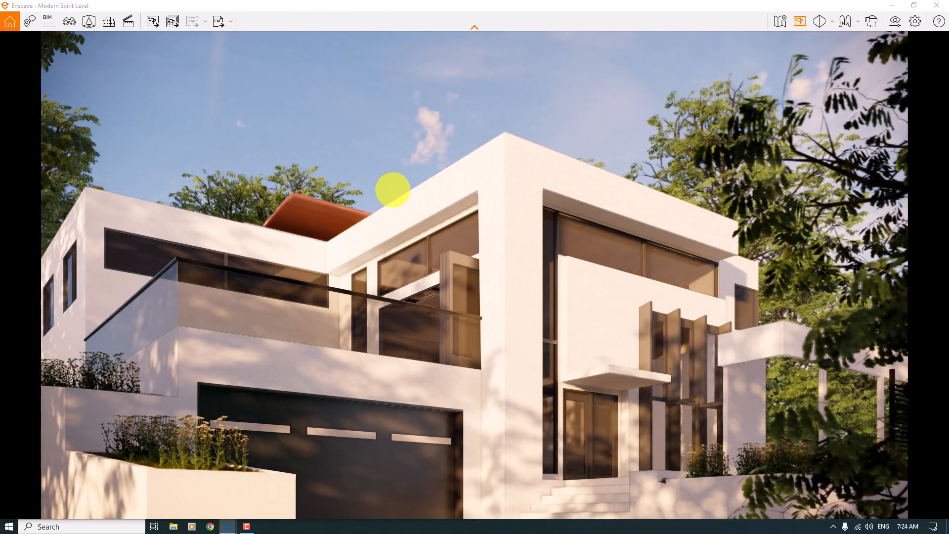
{"action": "mouse_move", "coordinate": [393, 190]}
{"action": "right_mouse_down", "text": "shift"}
{"action": "mouse_move", "coordinate": [379, 188]}
{"action": "mouse_move", "coordinate": [391, 190]}
{"action": "right_mouse_up", "text": "shift"}
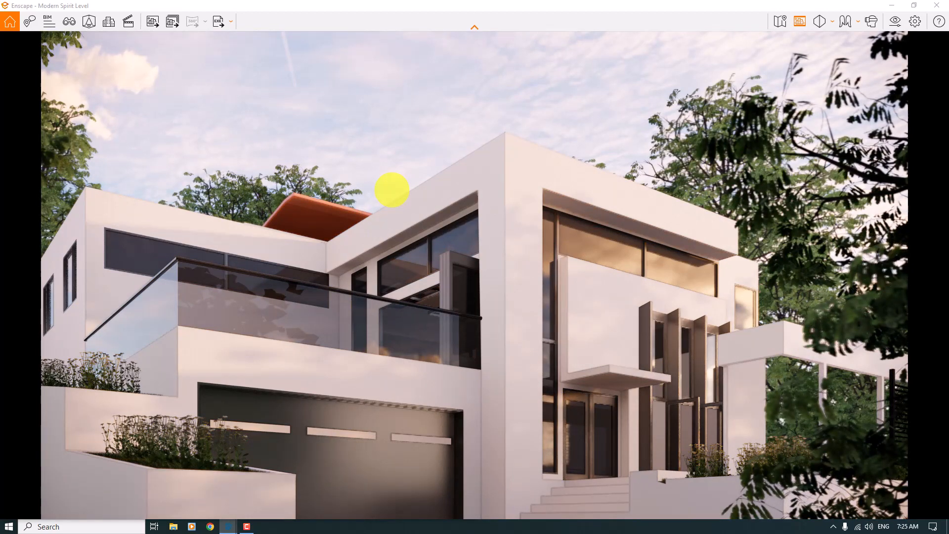
{"action": "right_click_drag", "start_coordinate": [391, 189], "coordinate": [392, 189], "text": "shift"}
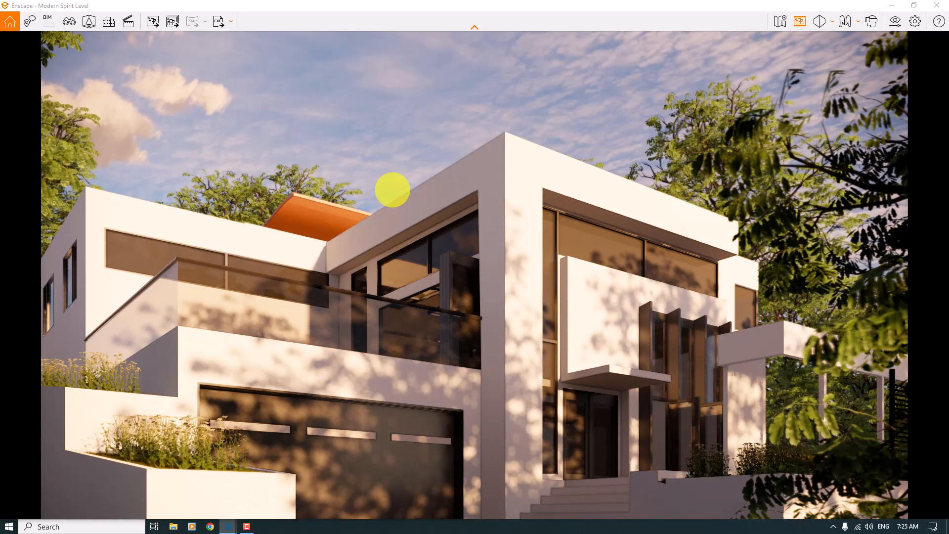
Clear the clouds from the sky by setting cirrus amount, variety and density to 0%.
{"action": "left_click", "coordinate": [894, 20]}
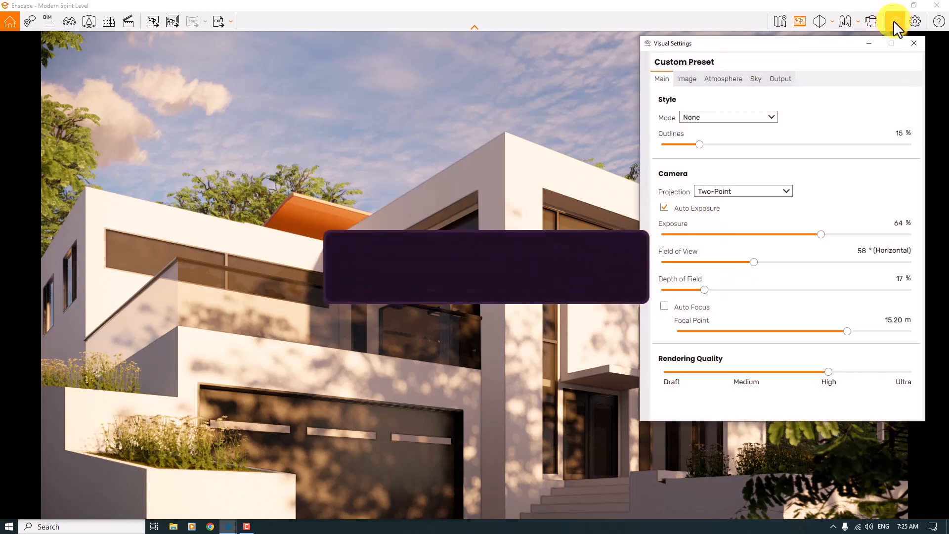
{"action": "left_click", "coordinate": [756, 79]}
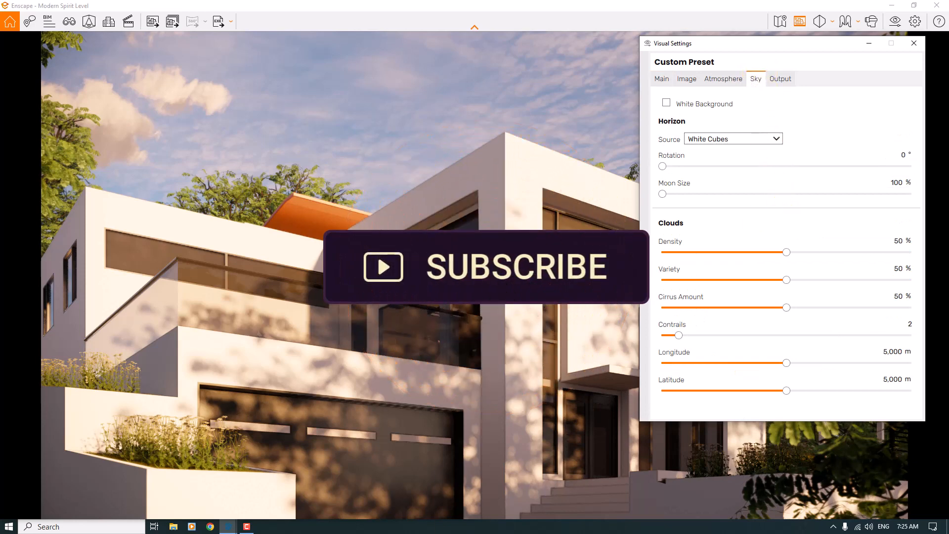
{"action": "left_click", "coordinate": [899, 301]}
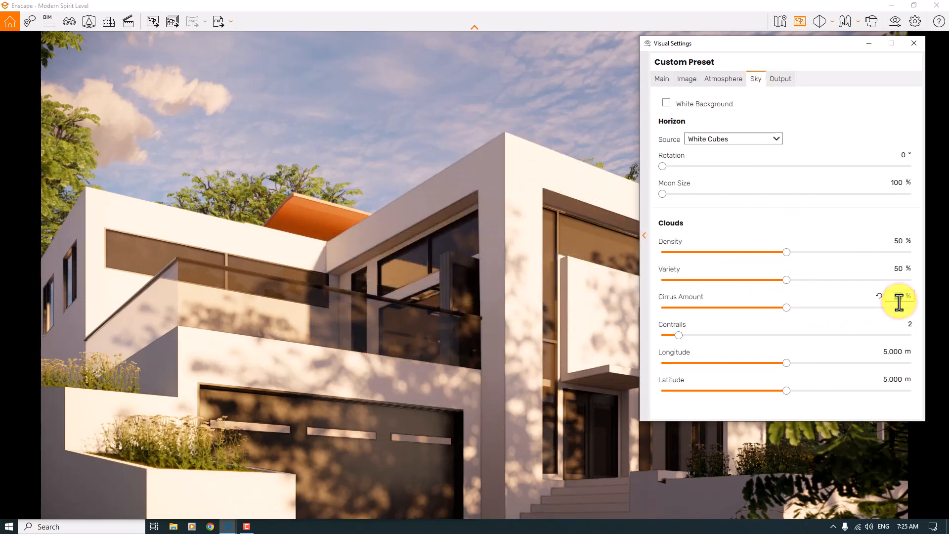
{"action": "key", "text": "BackSpace"}
{"action": "key", "text": "BackSpace"}
{"action": "type", "text": "0"}
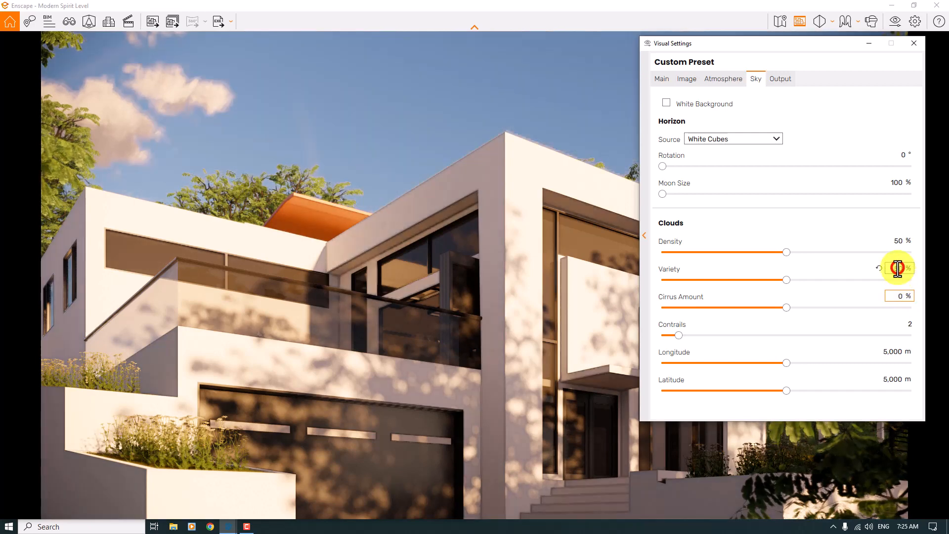
{"action": "double_click", "coordinate": [898, 269]}
{"action": "type", "text": "0"}
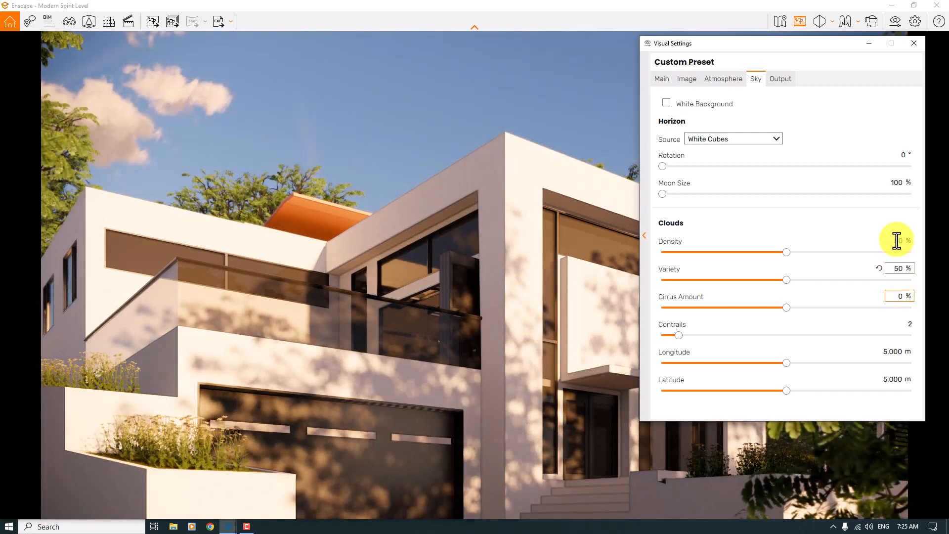
{"action": "left_click", "coordinate": [897, 240]}
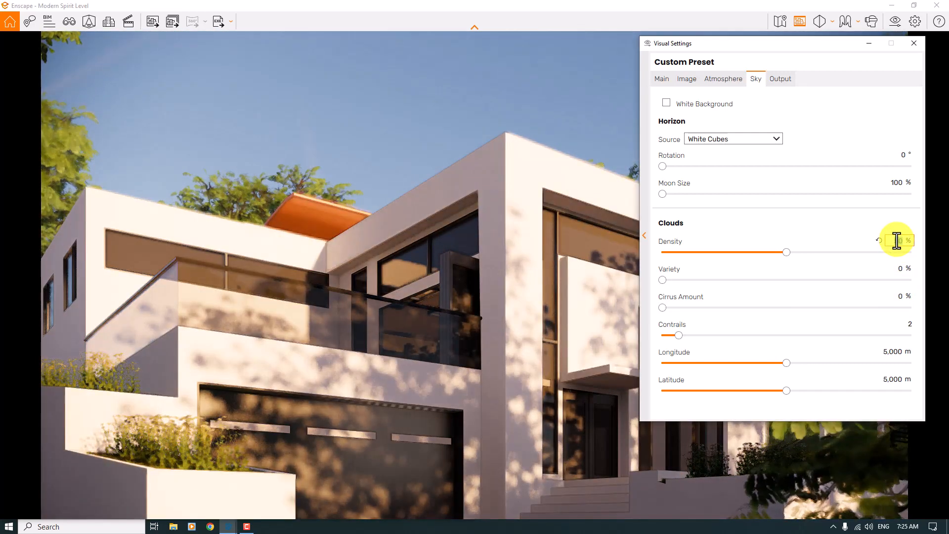
{"action": "type", "text": "0"}
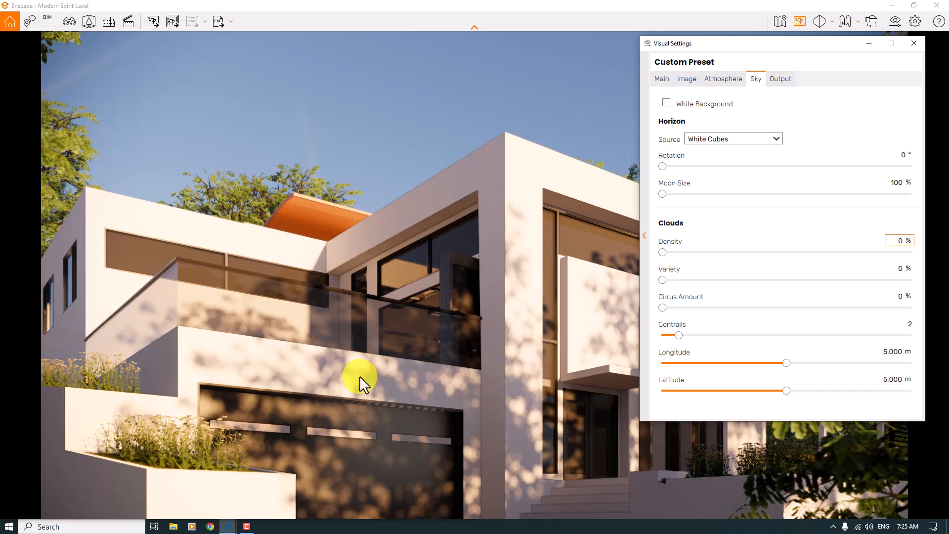
Preview the sky contrails at 30 and set them to 0.
{"action": "left_click", "coordinate": [910, 326]}
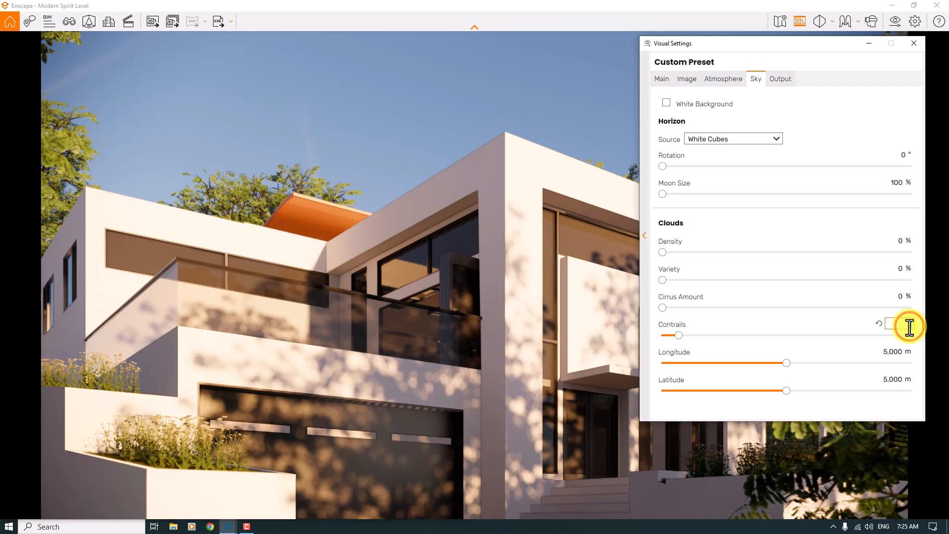
{"action": "type", "text": "0"}
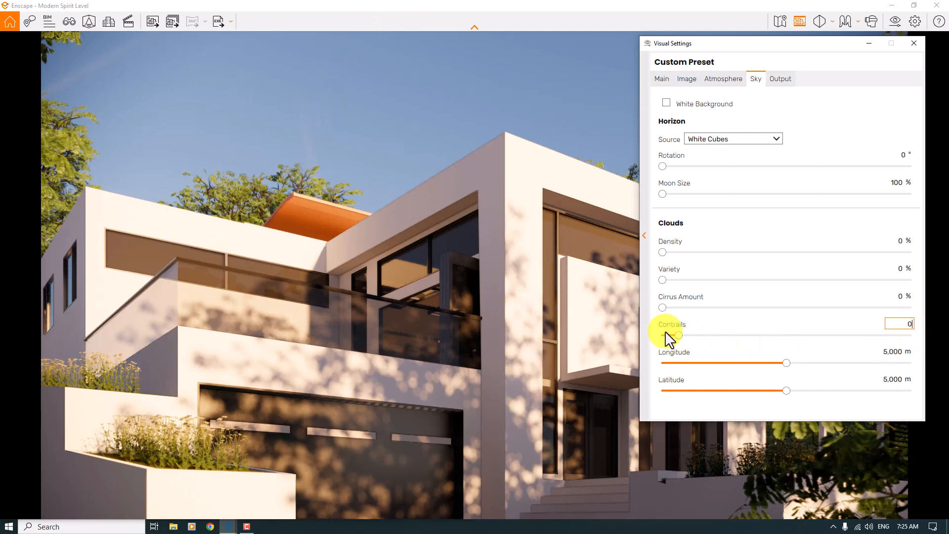
{"action": "left_click_drag", "start_coordinate": [678, 335], "coordinate": [946, 336]}
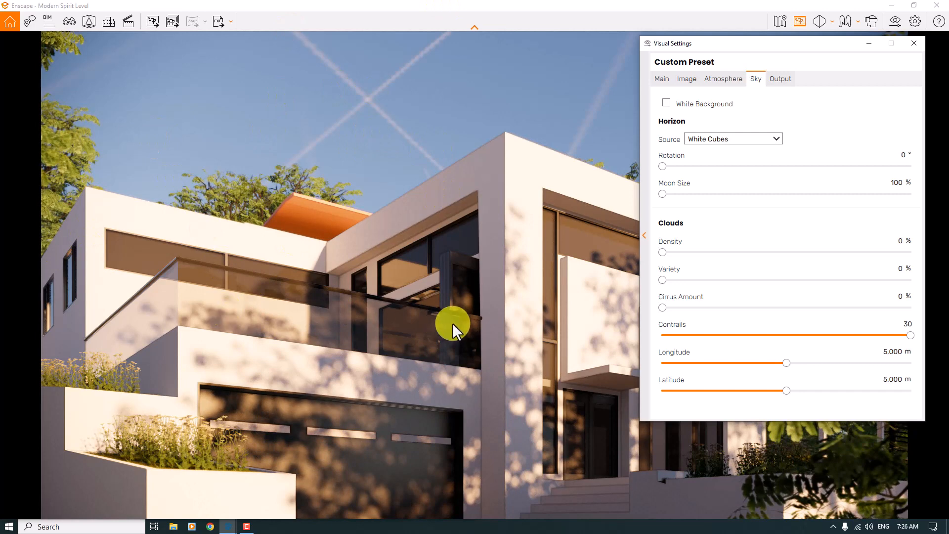
{"action": "left_click_drag", "start_coordinate": [912, 334], "coordinate": [448, 346]}
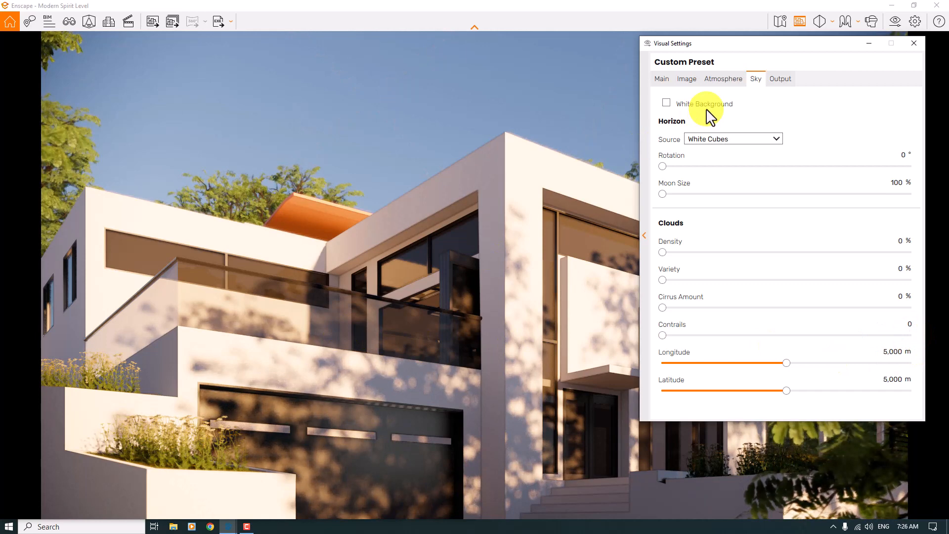
Set the output resolution to Ultra HD and review the available image file formats, keeping PNG.
{"action": "left_click", "coordinate": [776, 84]}
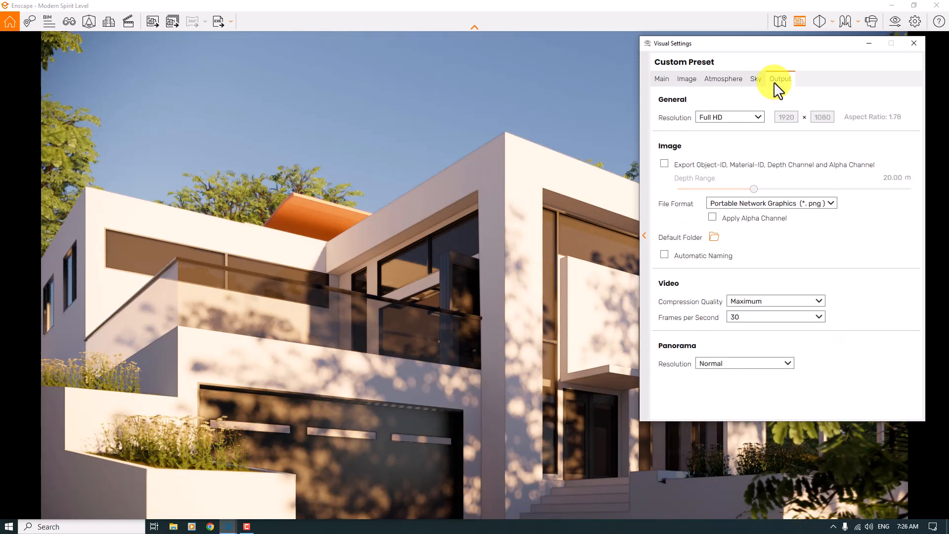
{"action": "left_click", "coordinate": [753, 117]}
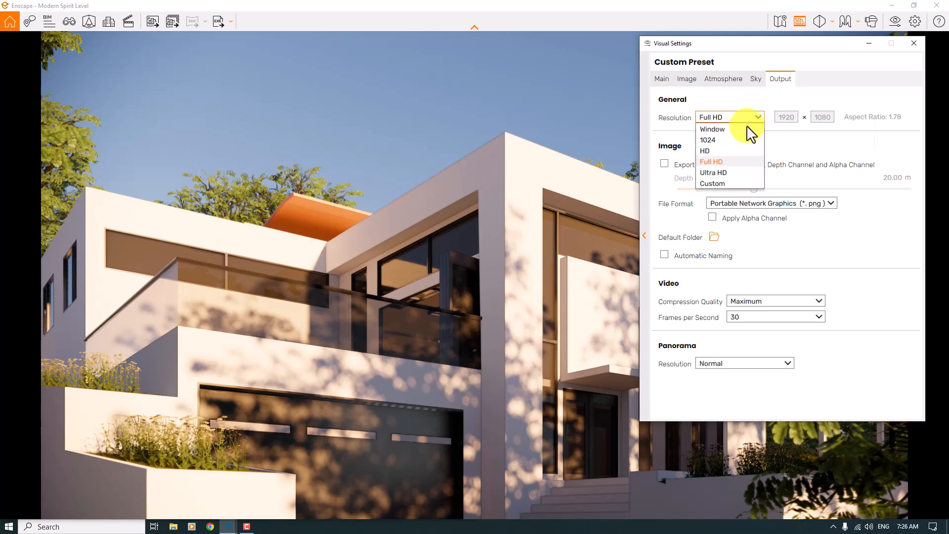
{"action": "left_click", "coordinate": [716, 170]}
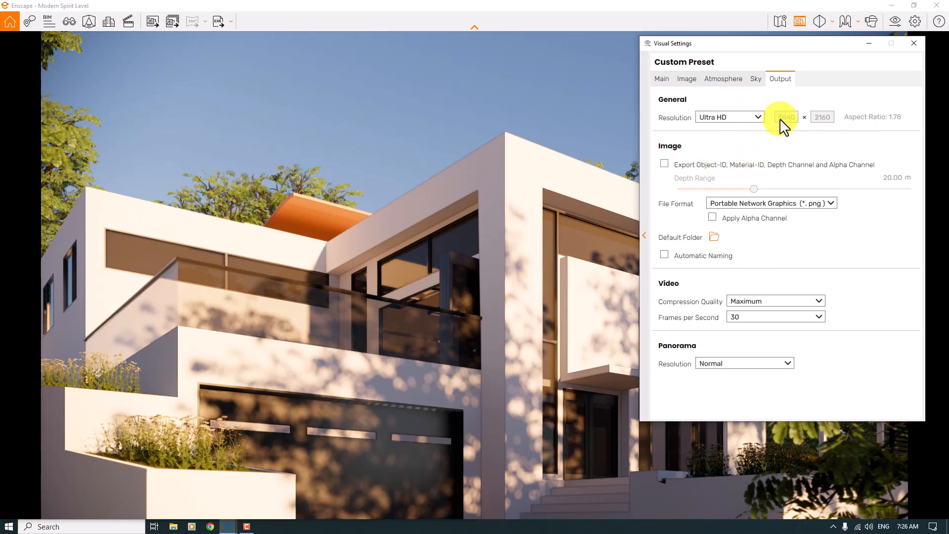
{"action": "left_click", "coordinate": [748, 118]}
{"action": "left_click", "coordinate": [721, 183]}
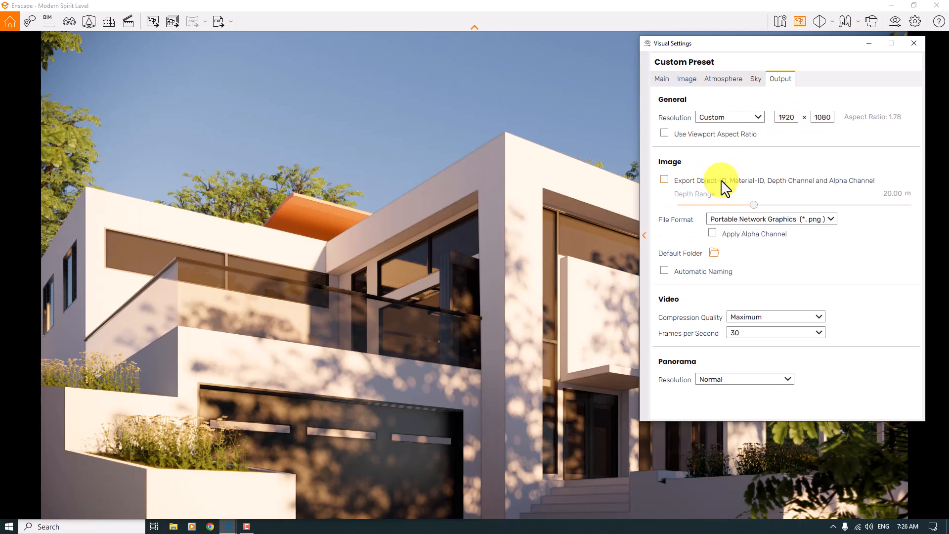
{"action": "left_click", "coordinate": [726, 119]}
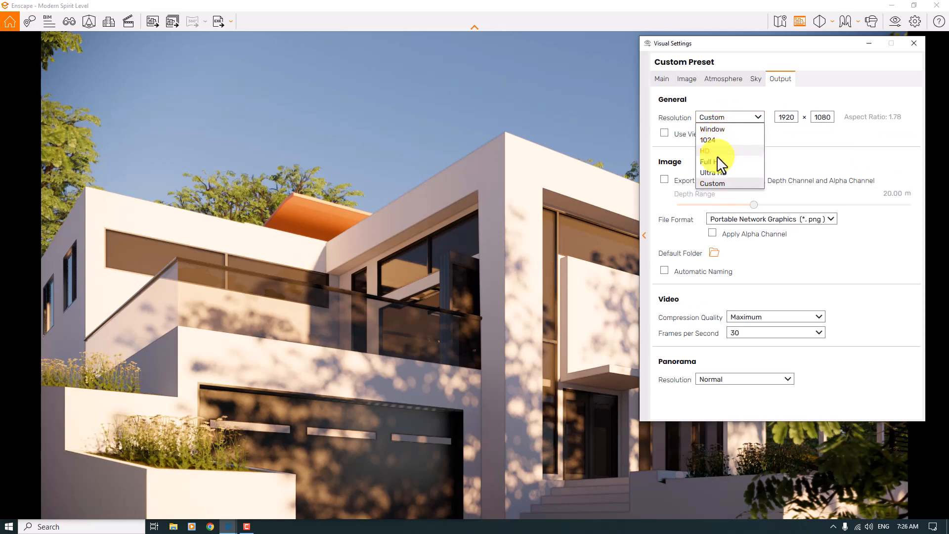
{"action": "left_click", "coordinate": [711, 172]}
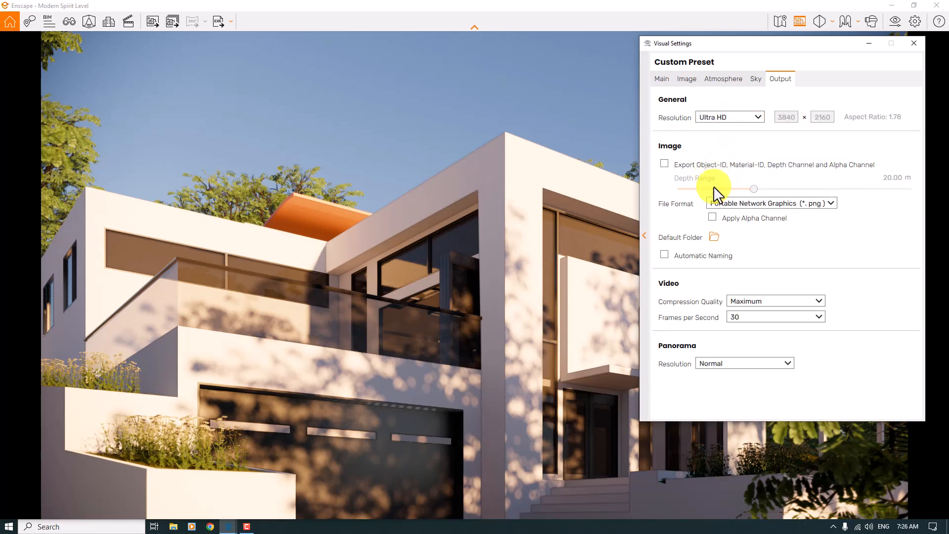
{"action": "left_click", "coordinate": [716, 205]}
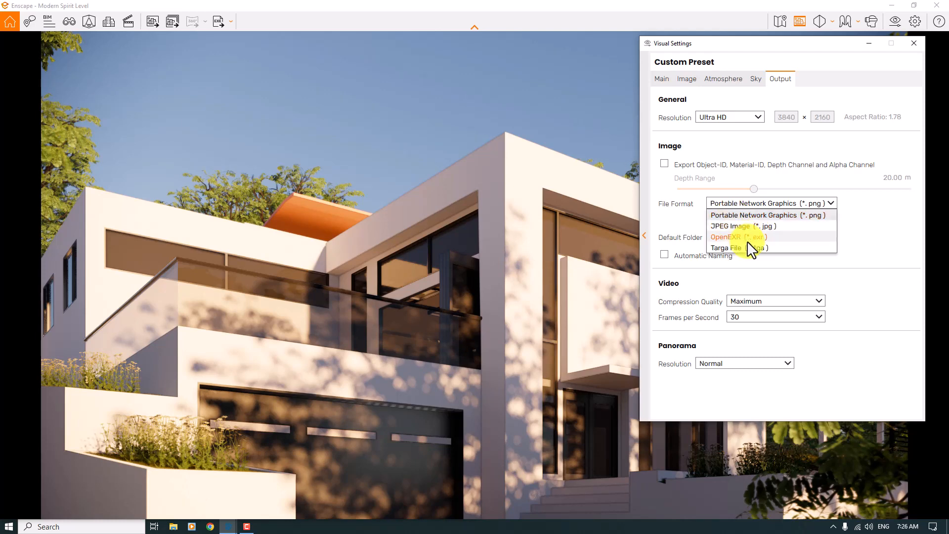
{"action": "left_click", "coordinate": [713, 82]}
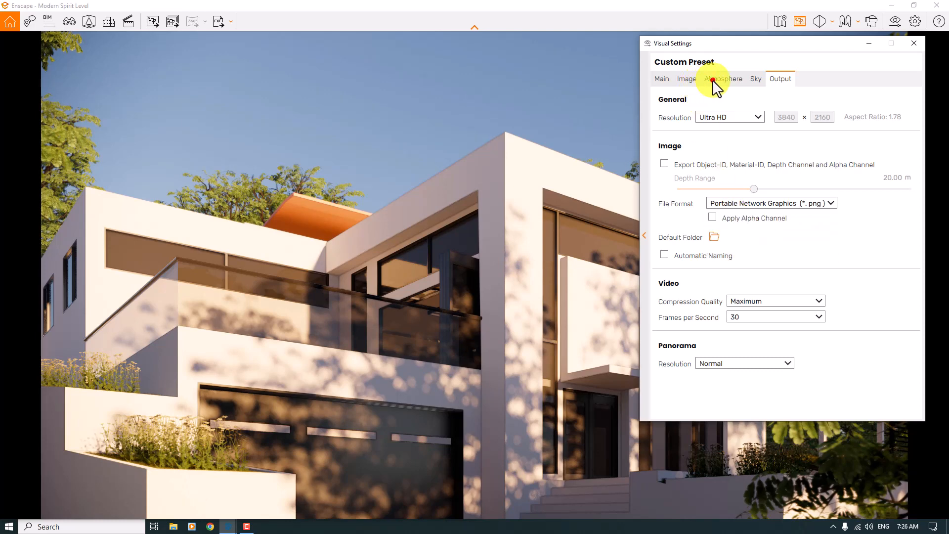
Set the illumination's shadow sharpness to 74% and sun brightness to 72%.
{"action": "left_click", "coordinate": [714, 80]}
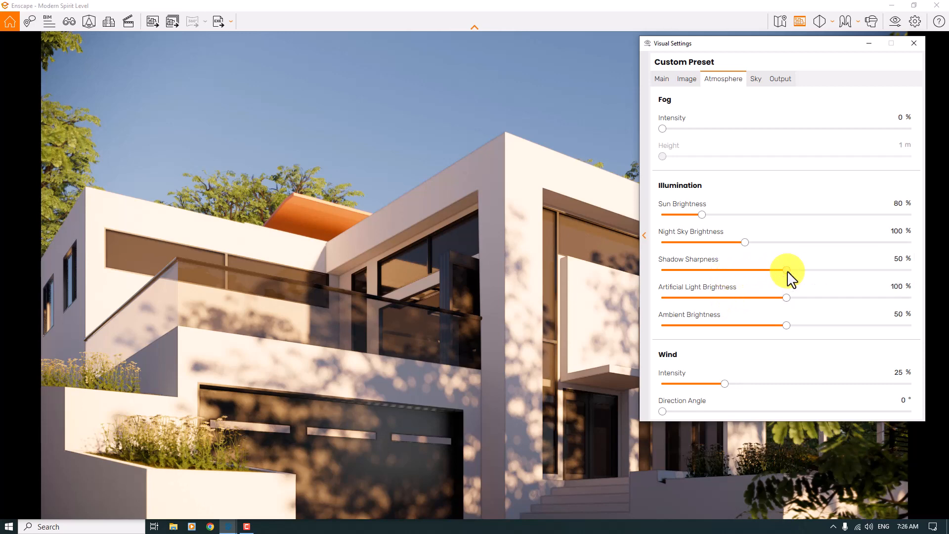
{"action": "left_click_drag", "start_coordinate": [787, 271], "coordinate": [827, 271]}
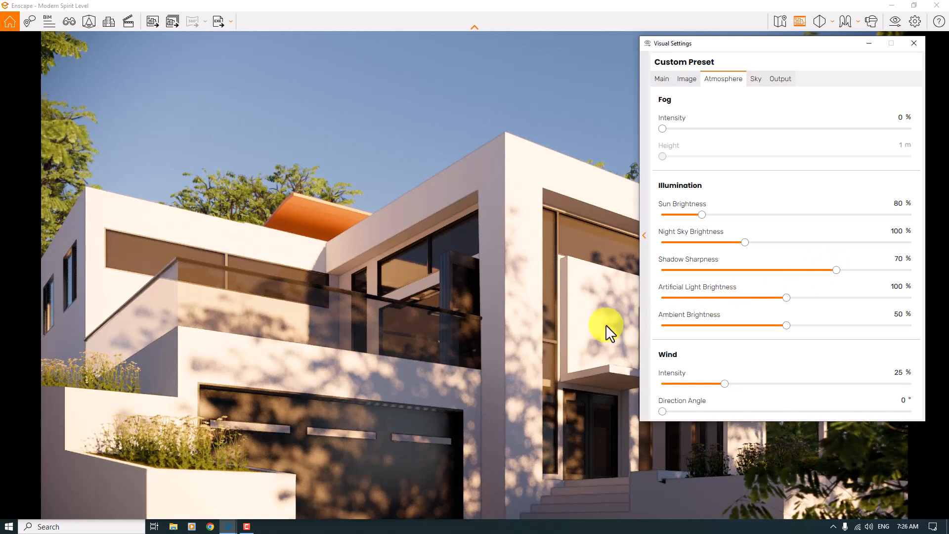
{"action": "left_click", "coordinate": [898, 260]}
{"action": "key", "text": "Return"}
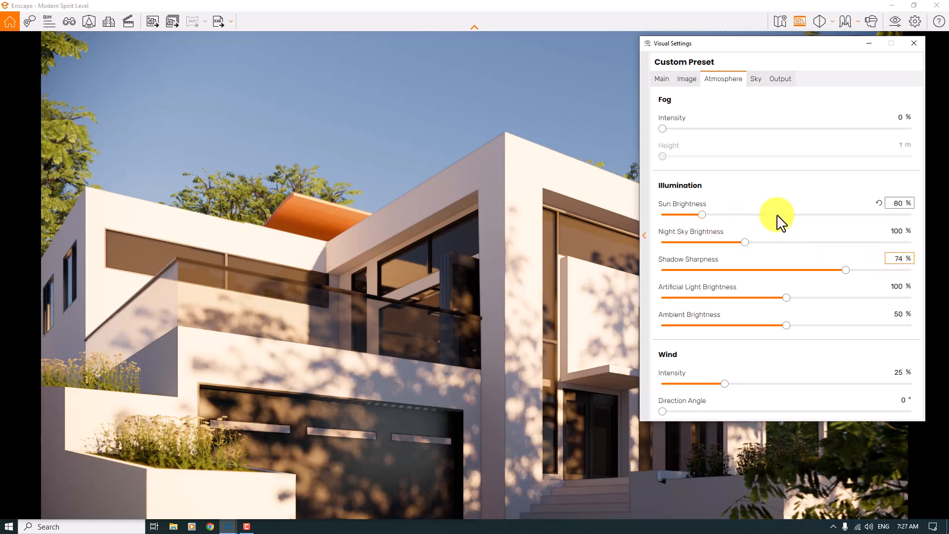
{"action": "left_click", "coordinate": [895, 205]}
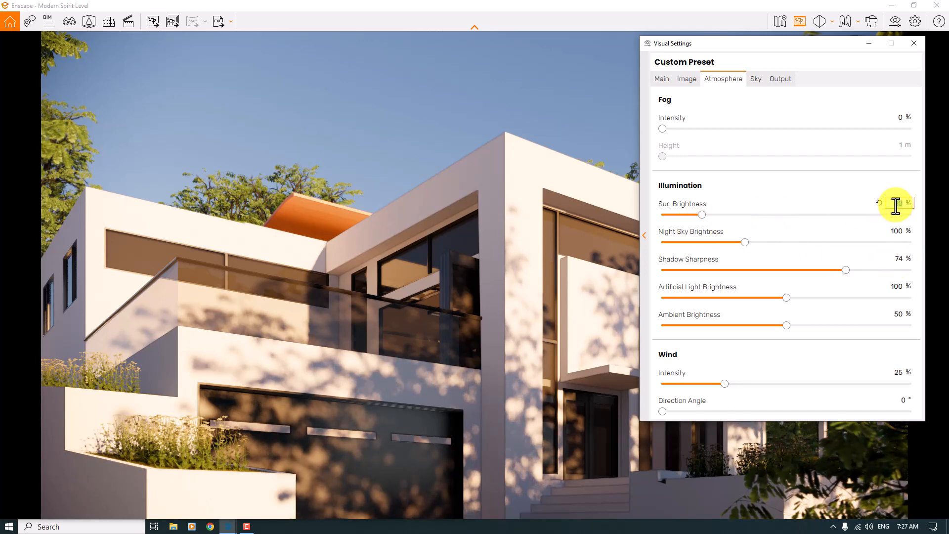
{"action": "type", "text": "72"}
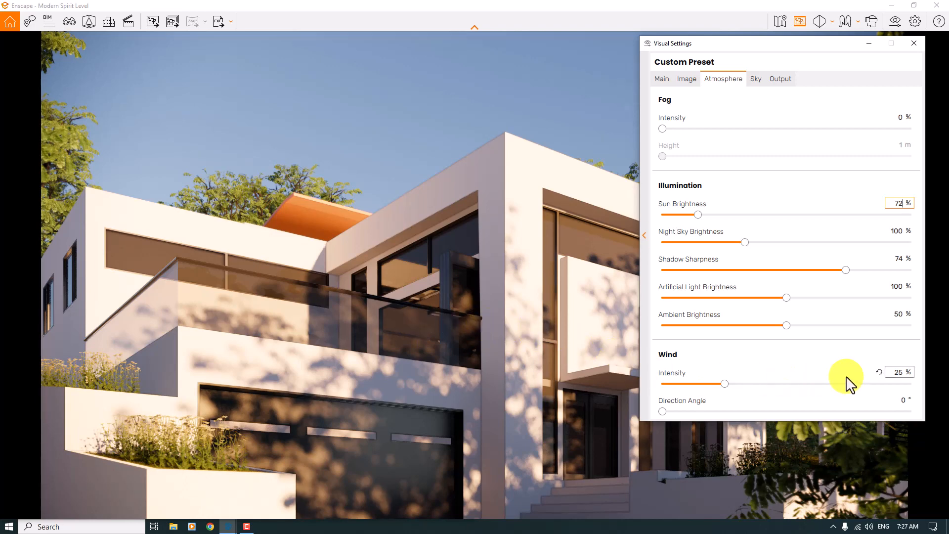
Set the wind intensity to 0% and return to the image correction and effect settings.
{"action": "double_click", "coordinate": [894, 374]}
{"action": "type", "text": "0"}
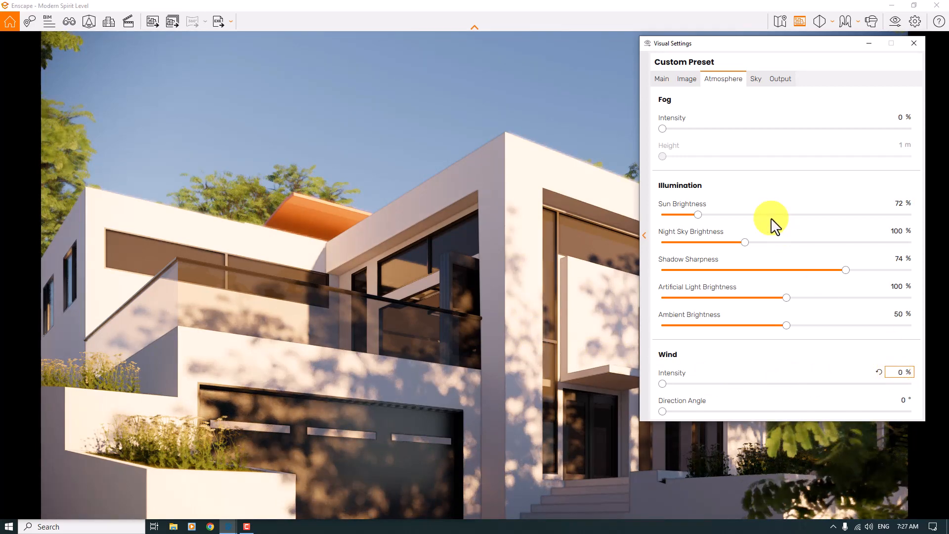
{"action": "left_click", "coordinate": [686, 79]}
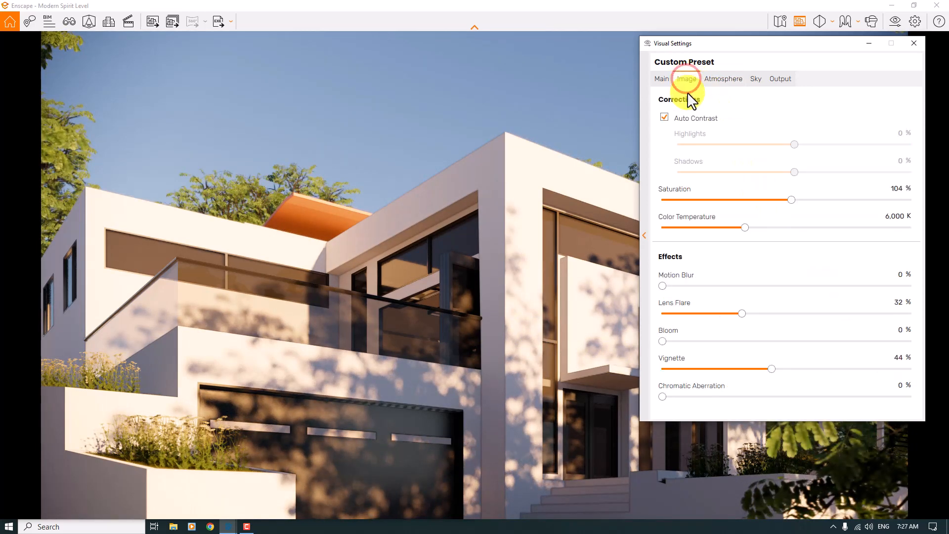
Set the lens flare effect to 22% and the style outlines to 6%.
{"action": "double_click", "coordinate": [900, 301]}
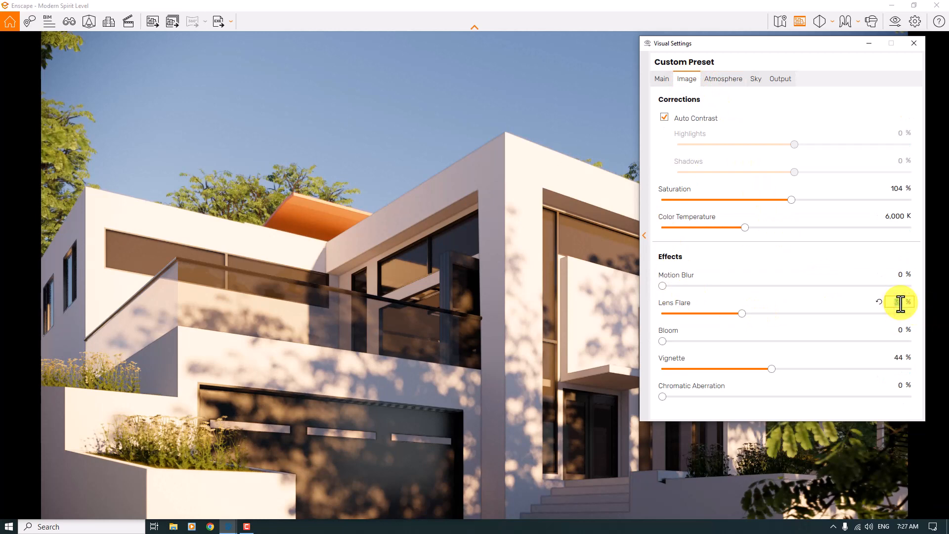
{"action": "type", "text": "22"}
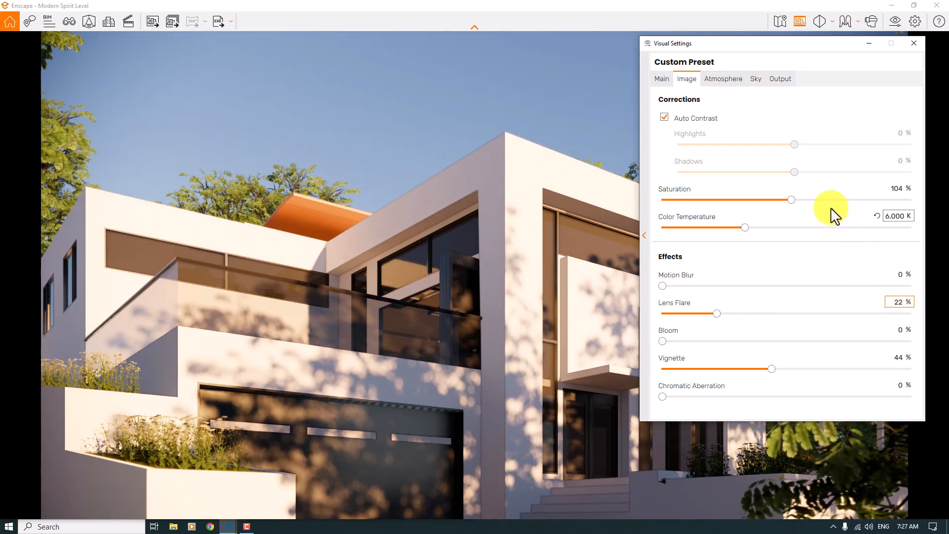
{"action": "left_click", "coordinate": [656, 80]}
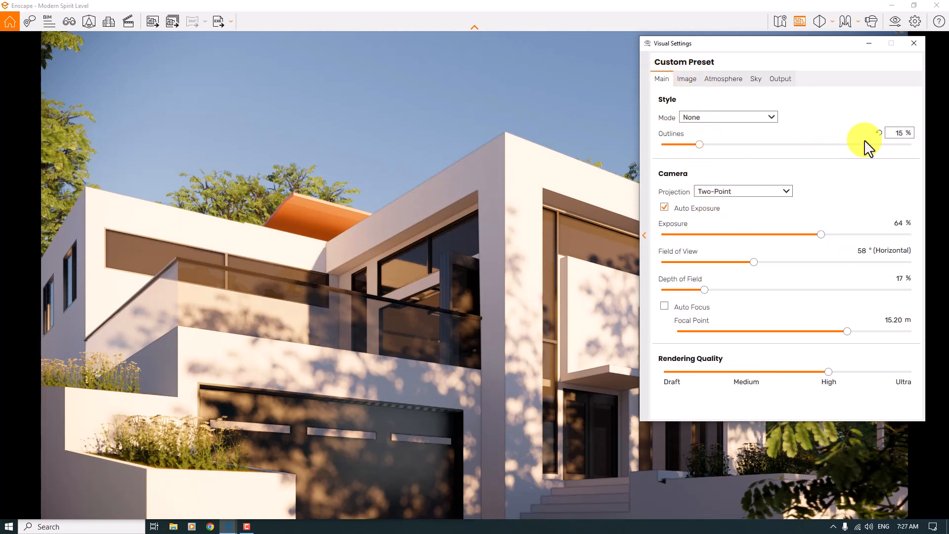
{"action": "double_click", "coordinate": [899, 132]}
{"action": "type", "text": "6"}
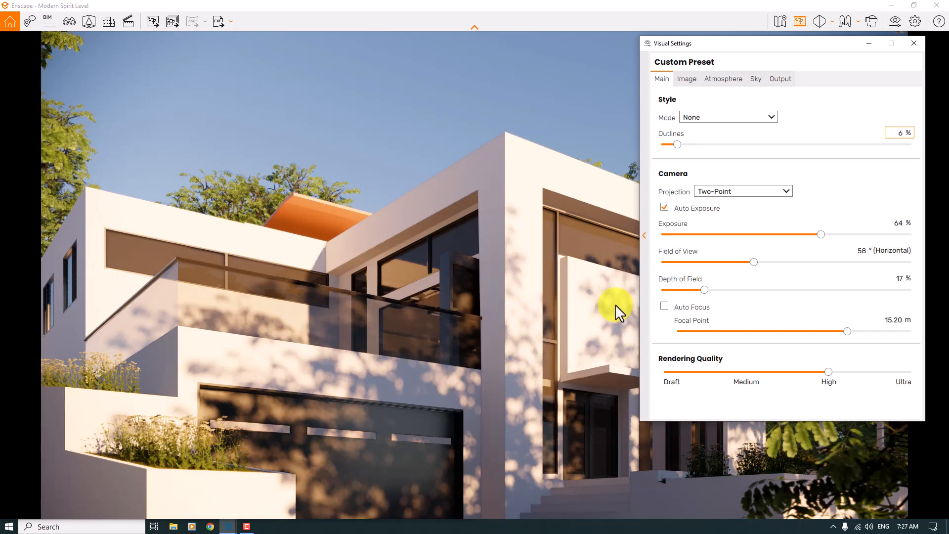
Set the camera's depth of field to 11% and raise the rendering quality to Ultra.
{"action": "left_click", "coordinate": [898, 279]}
{"action": "key", "text": "Return"}
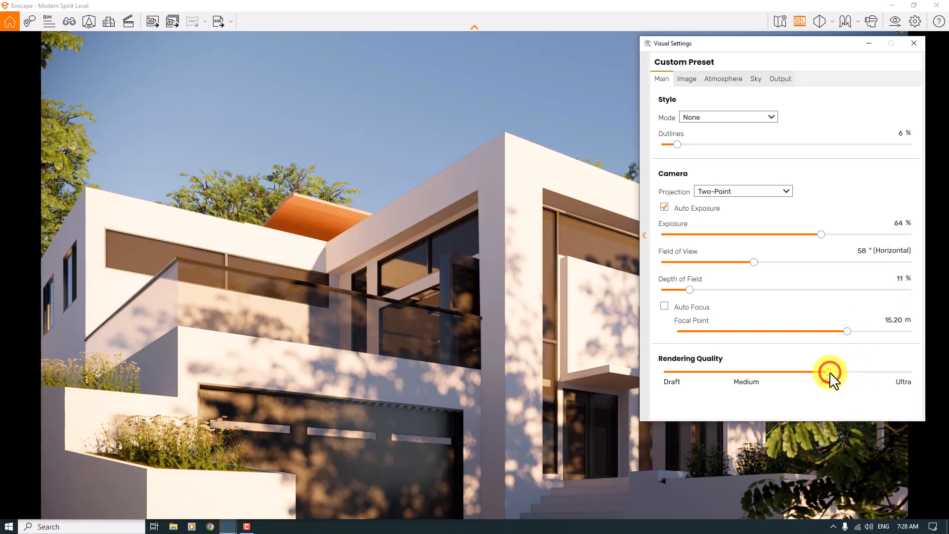
{"action": "left_click_drag", "start_coordinate": [829, 372], "coordinate": [946, 372]}
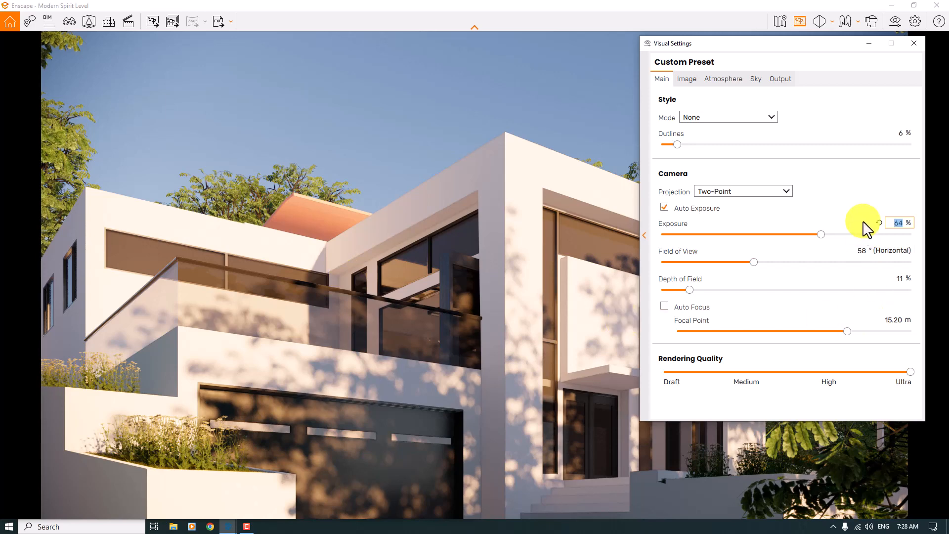
Try a camera exposure of 61%, settling on 62%.
{"action": "type", "text": "61"}
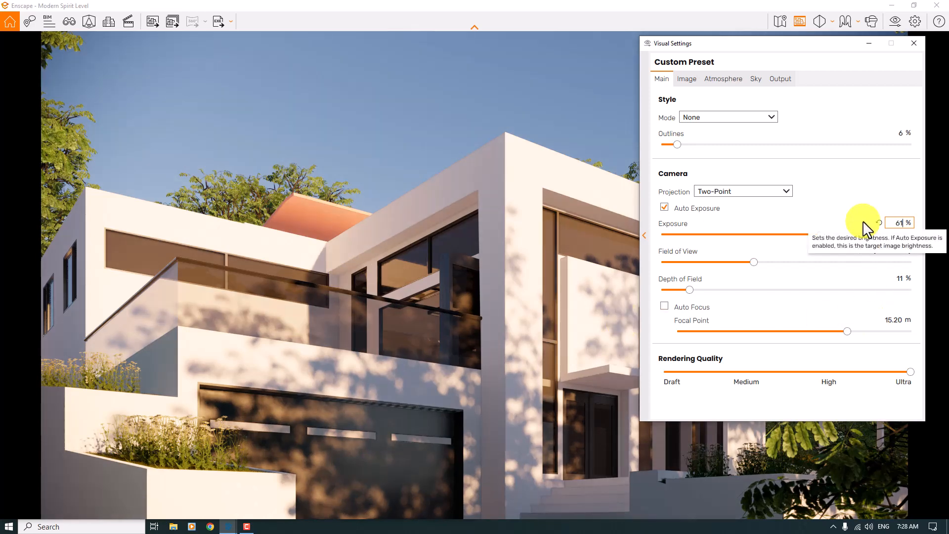
{"action": "double_click", "coordinate": [897, 225]}
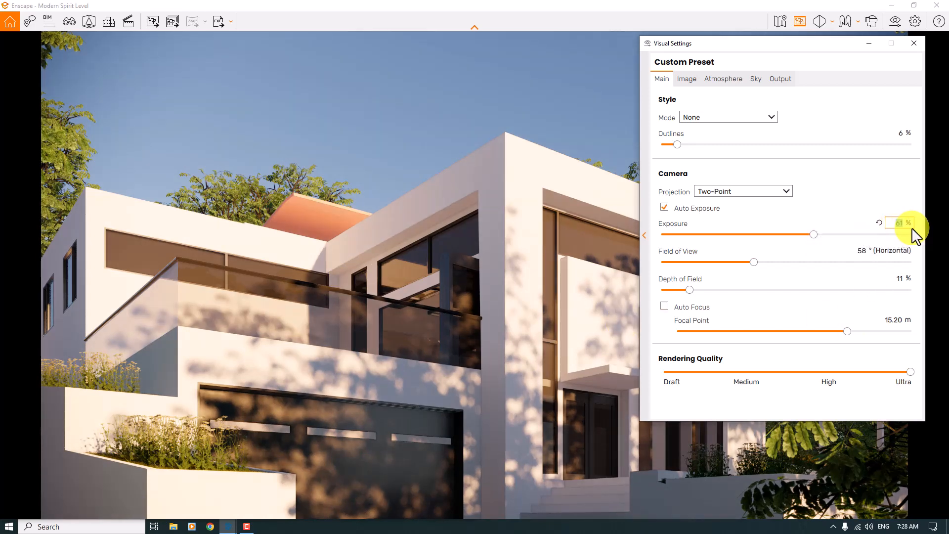
{"action": "type", "text": "62"}
{"action": "key", "text": "Return"}
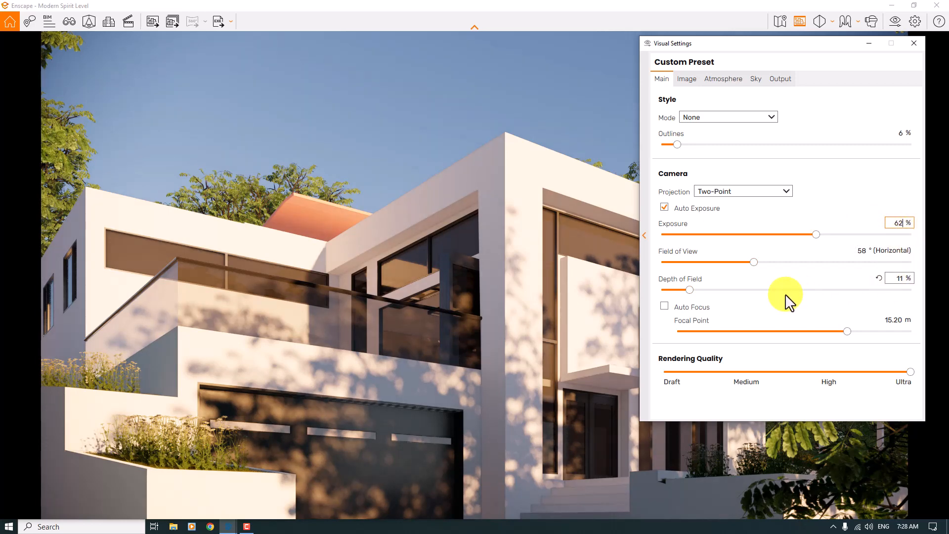
Increase the camera's depth of field to 24% and close the visual settings.
{"action": "left_click", "coordinate": [690, 291]}
{"action": "left_click_drag", "start_coordinate": [691, 291], "coordinate": [711, 292]}
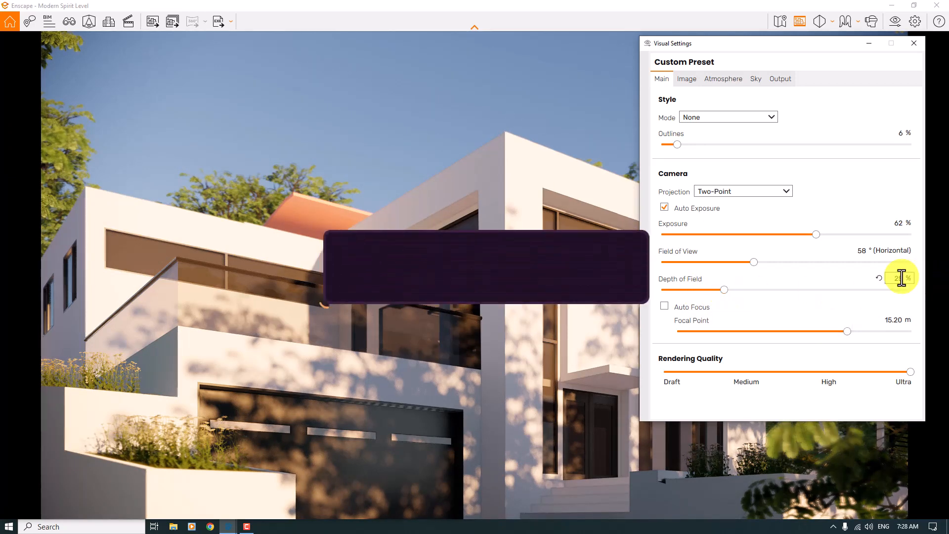
{"action": "double_click", "coordinate": [901, 277]}
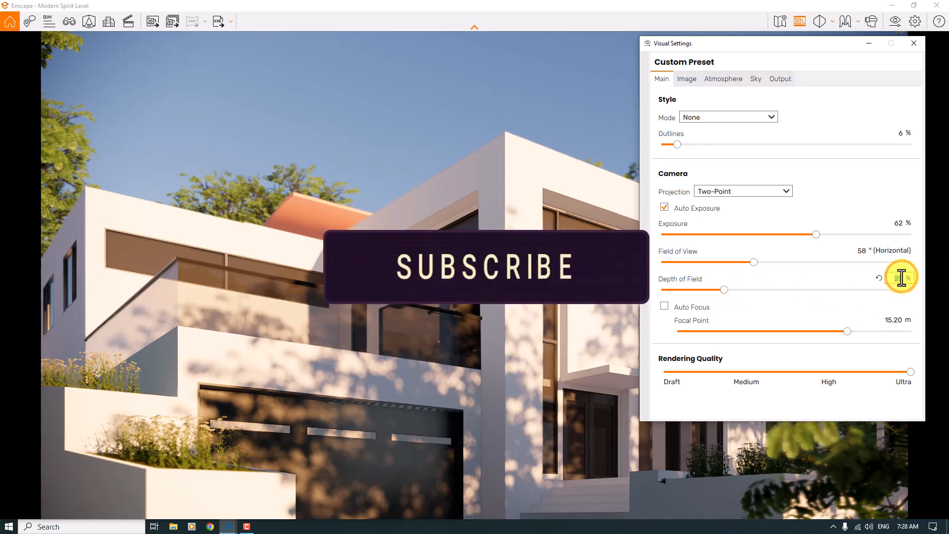
{"action": "type", "text": "24"}
{"action": "key", "text": "Return"}
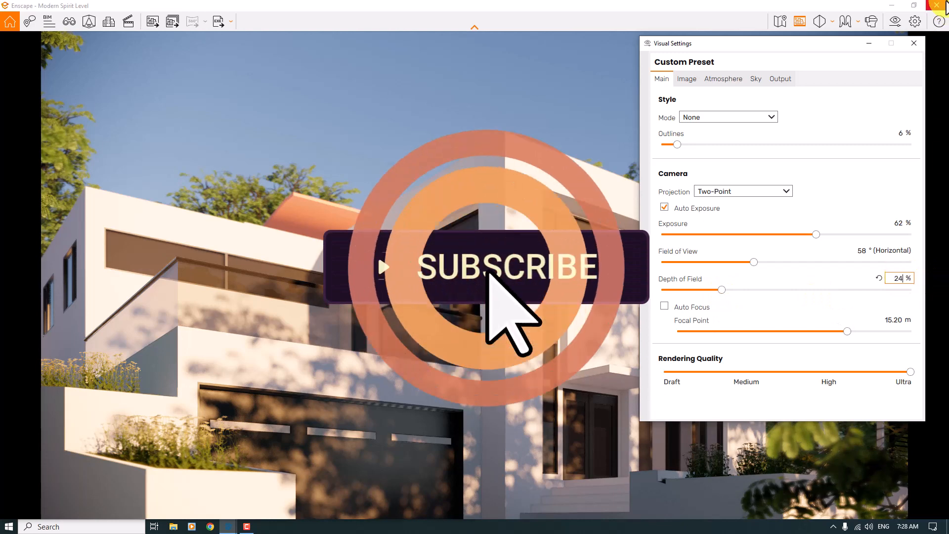
{"action": "left_click", "coordinate": [913, 43]}
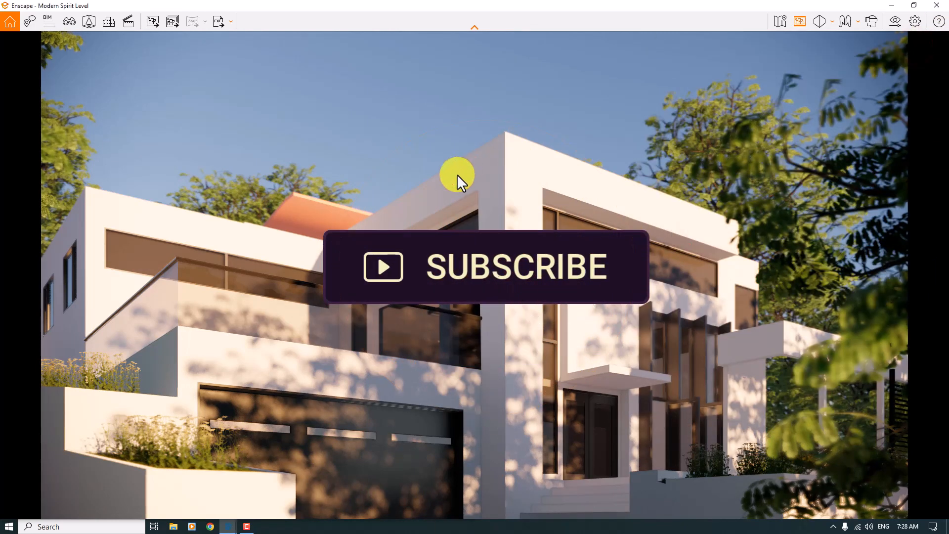
Render the current view and save it to the Desktop as a Portable Network Graphics file named "3D Model Rendering".
{"action": "left_click", "coordinate": [154, 26]}
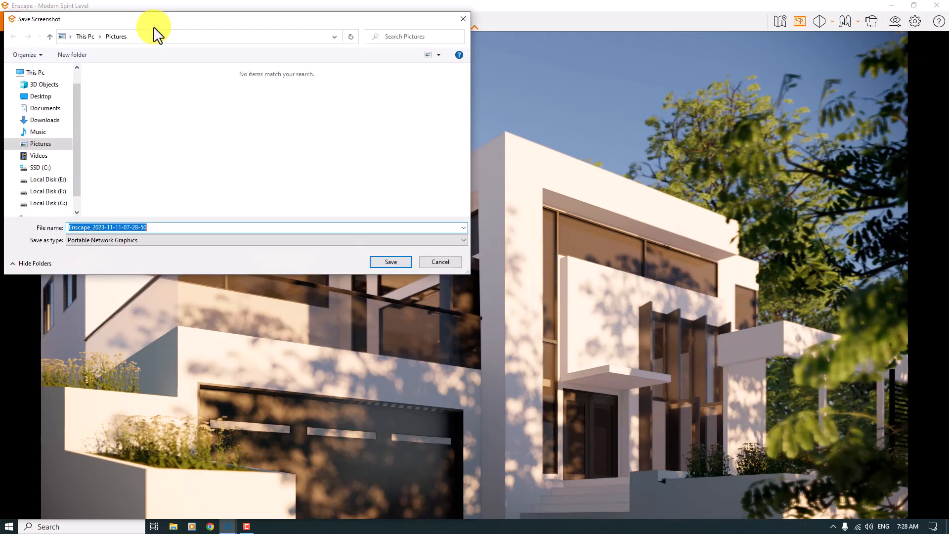
{"action": "left_click", "coordinate": [39, 99]}
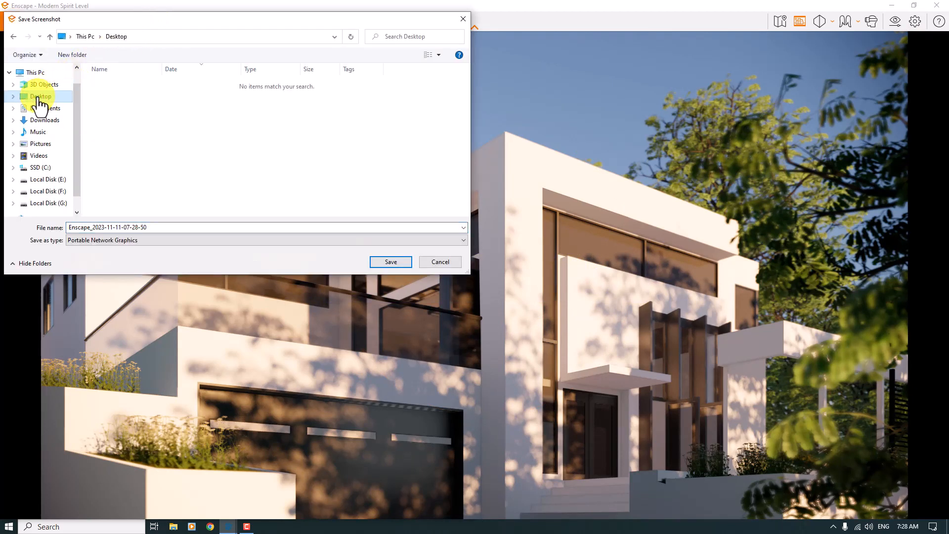
{"action": "left_click", "coordinate": [93, 239]}
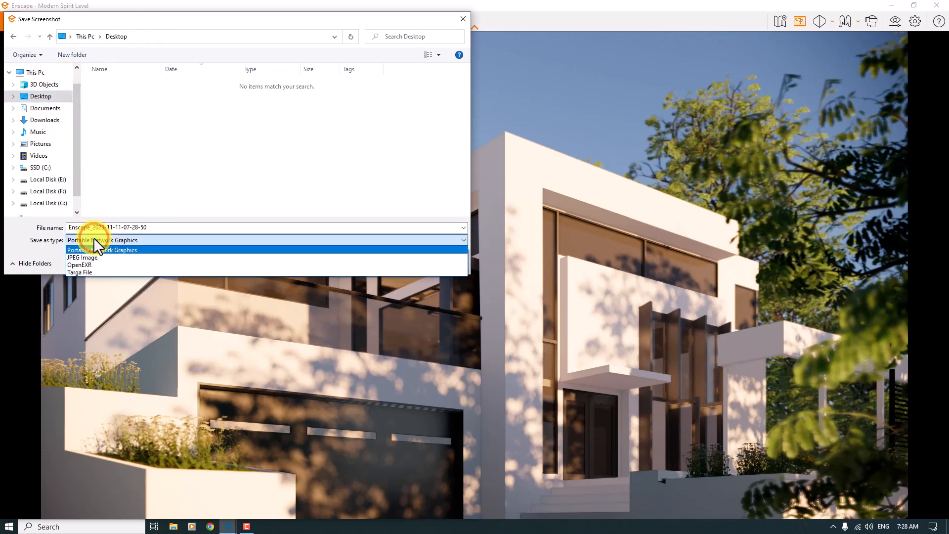
{"action": "left_click", "coordinate": [95, 239]}
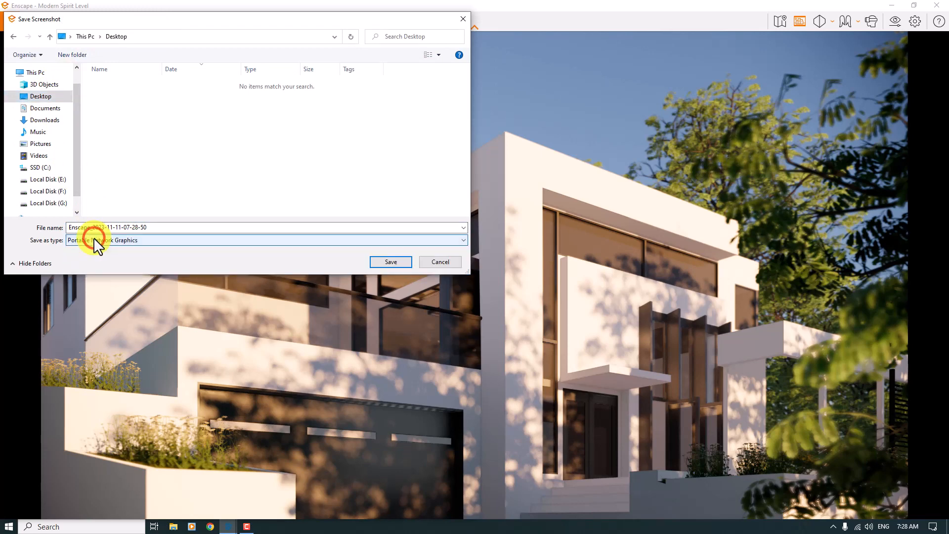
{"action": "double_click", "coordinate": [154, 229]}
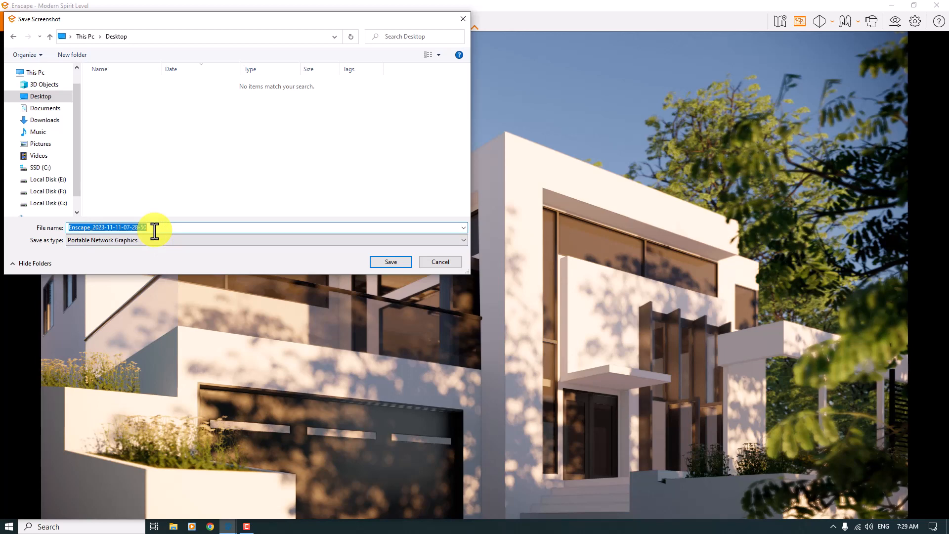
{"action": "type", "text": "3D"}
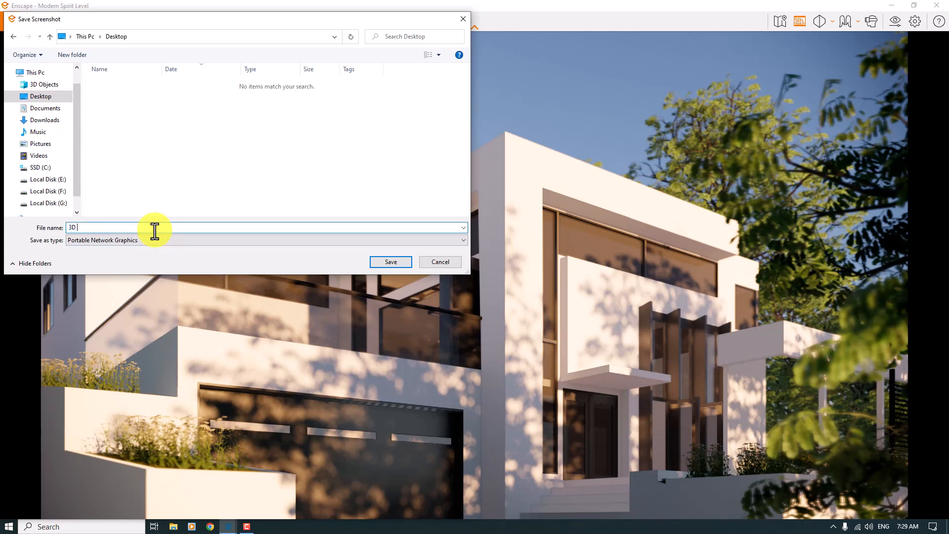
{"action": "type", "text": " Model Rendering"}
{"action": "left_click", "coordinate": [391, 263]}
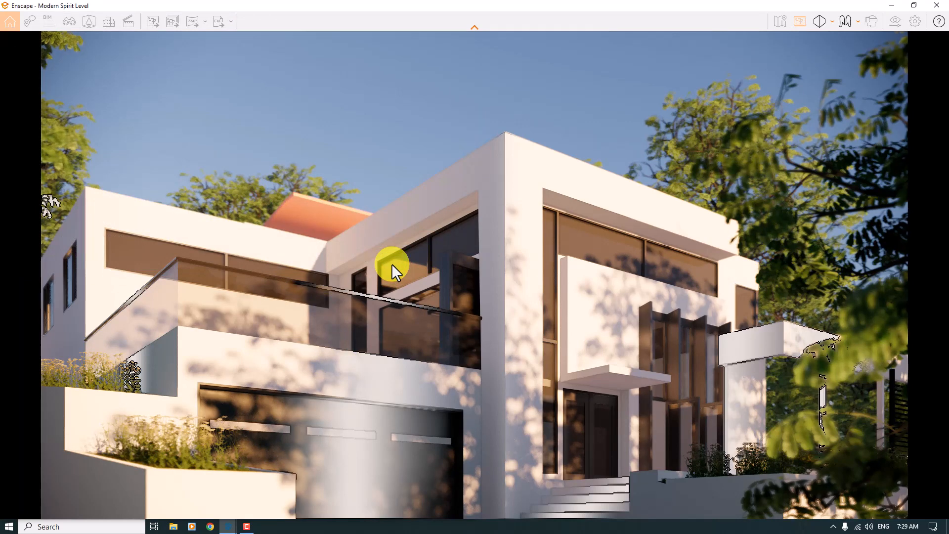